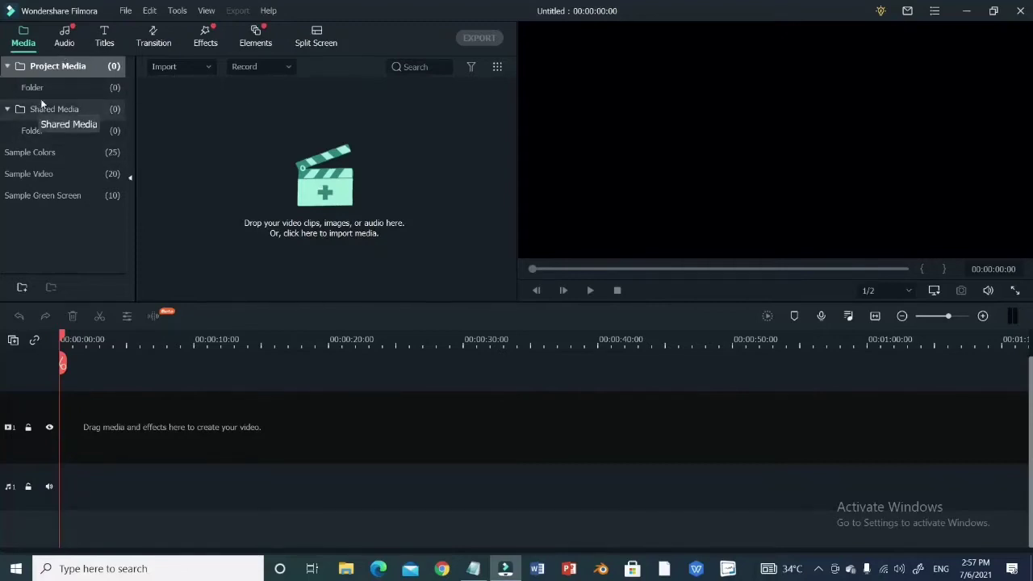
Step: Import the "background change in filmora" video from Documents and add it to the timeline, matching the project to 1920 x 1080 30fps
click(201, 70)
click(213, 91)
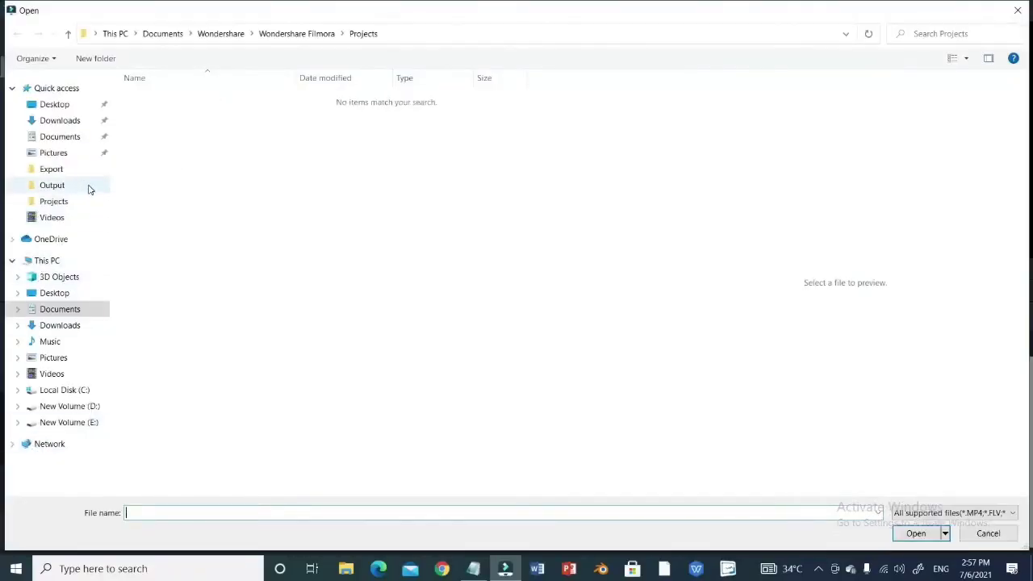
click(80, 309)
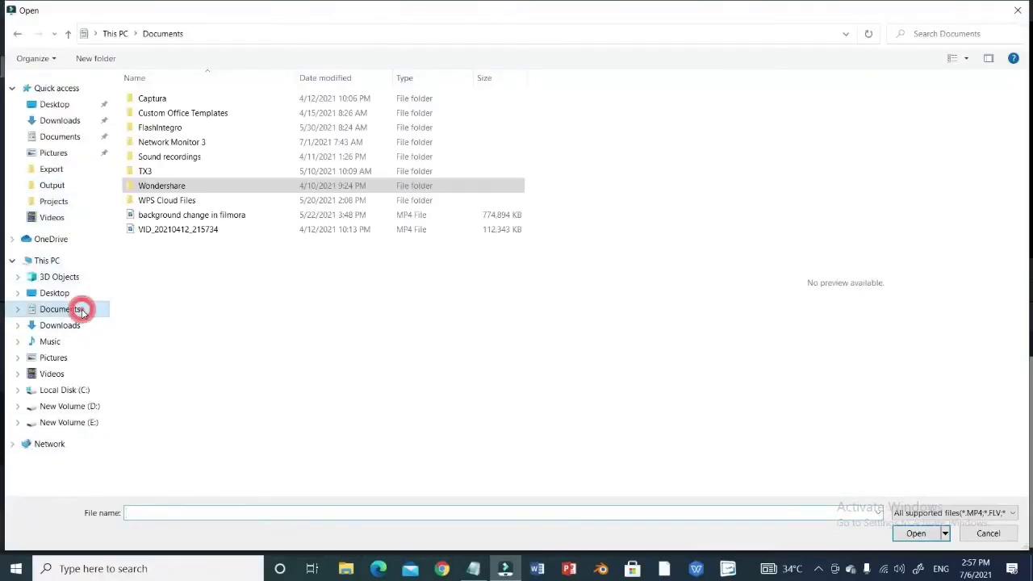
click(173, 216)
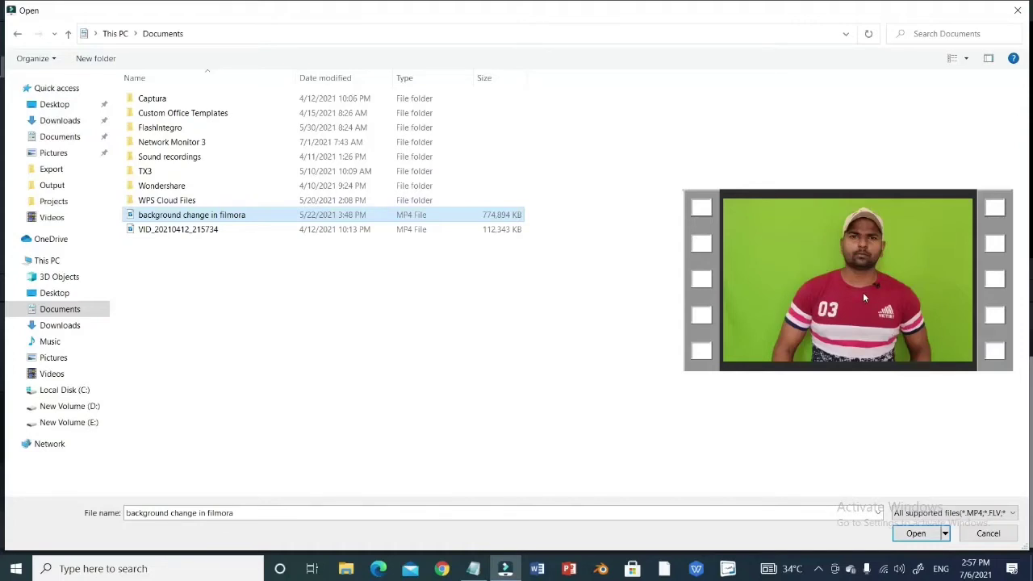
click(915, 532)
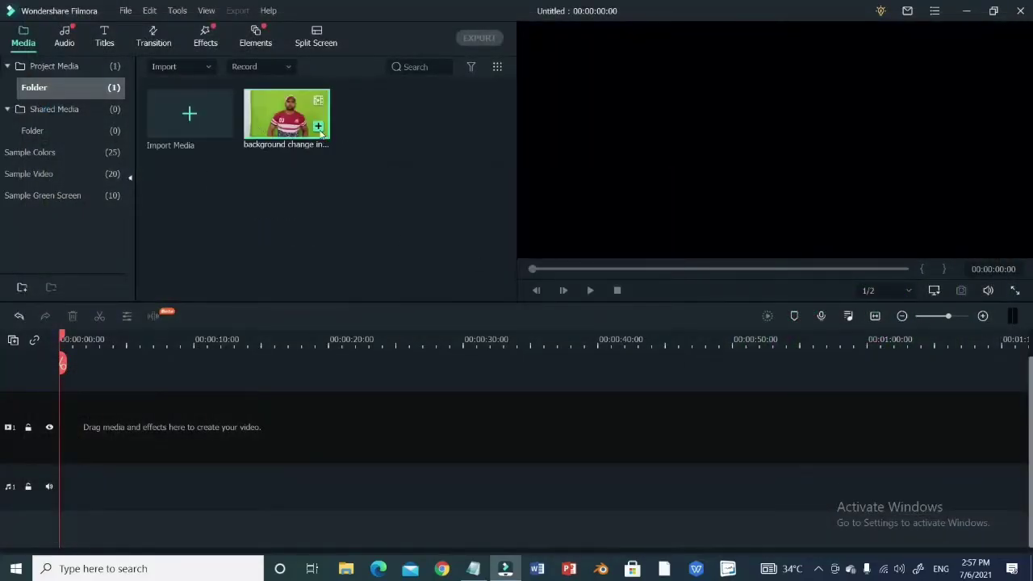
click(319, 130)
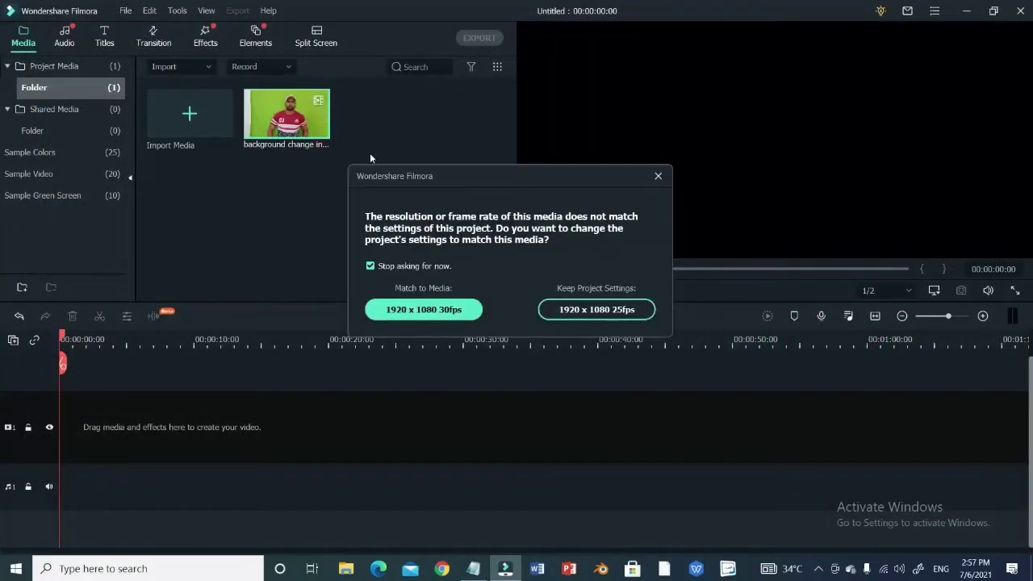
click(450, 312)
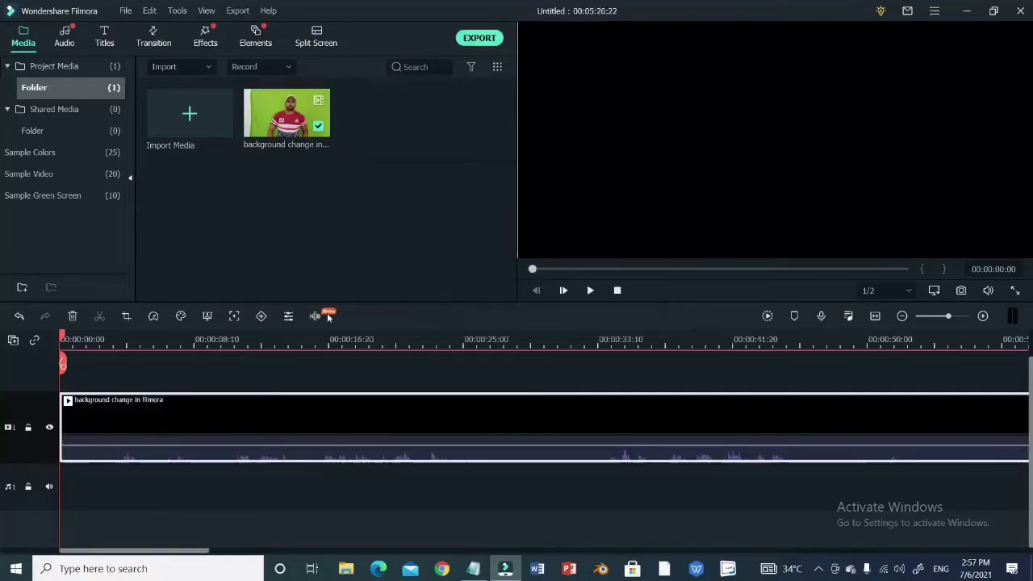
Step: Split the green-screen clip on the timeline at 00:05:06:18 and delete the part before the cut
drag(532, 269, 904, 269)
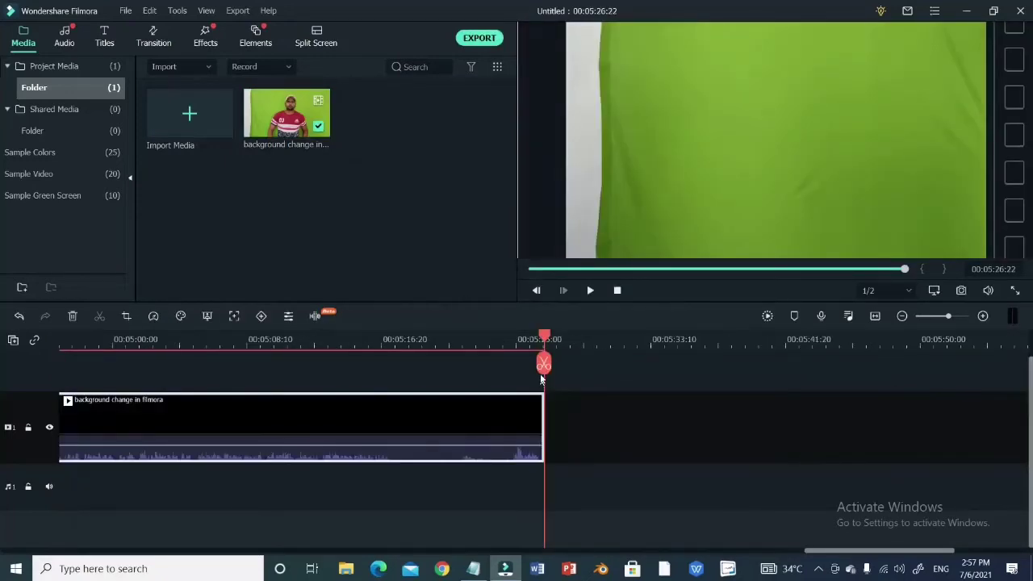
drag(540, 380, 218, 421)
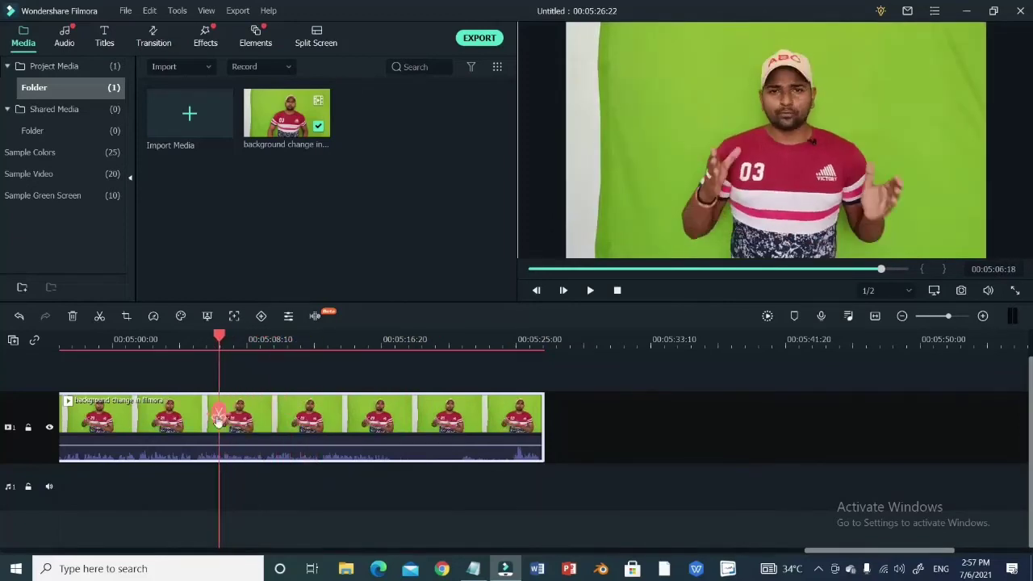
click(218, 416)
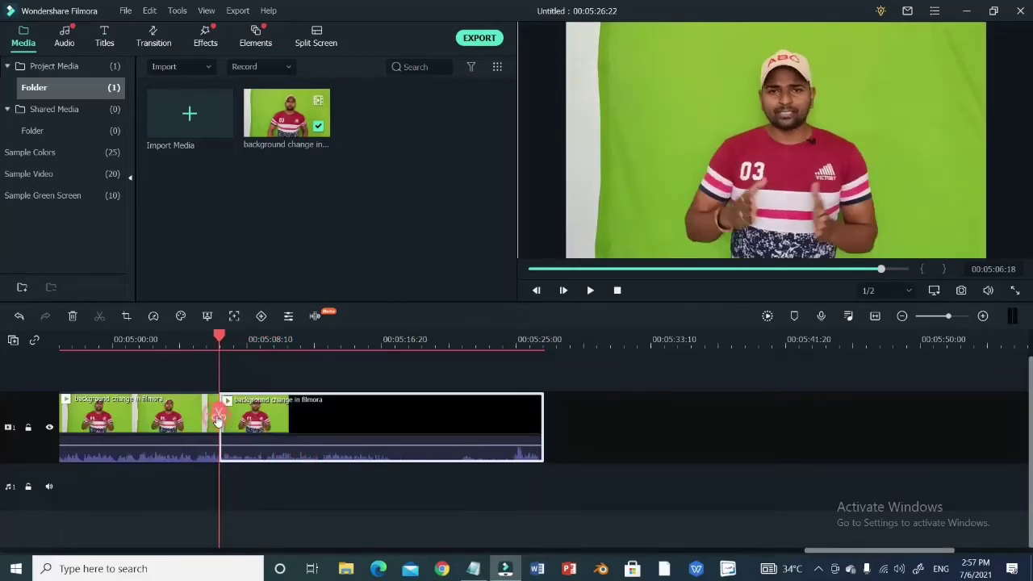
click(72, 315)
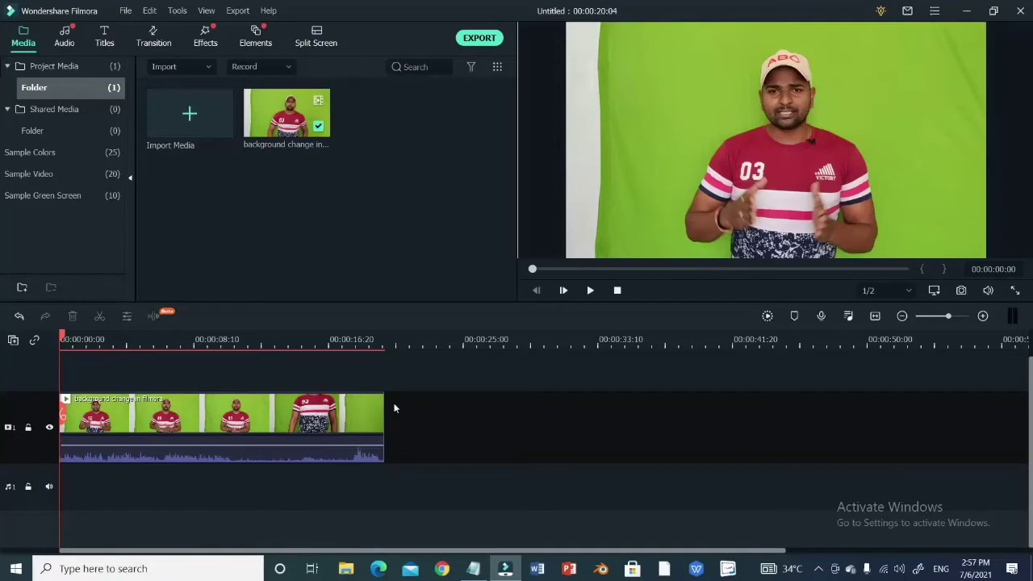
scroll(394, 409, up, 1)
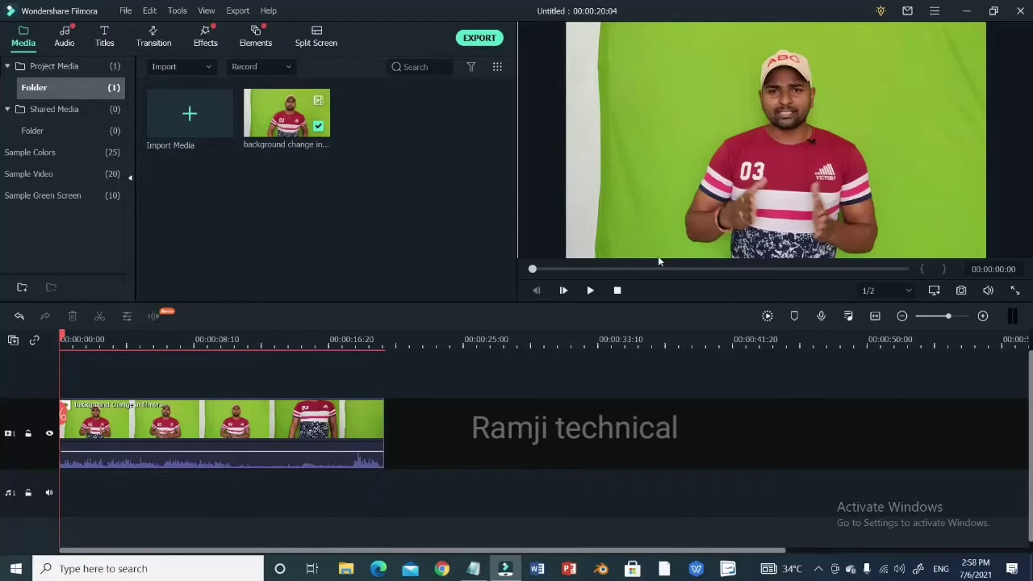
Step: Start another media import and browse the Pictures folder for a background image
click(202, 111)
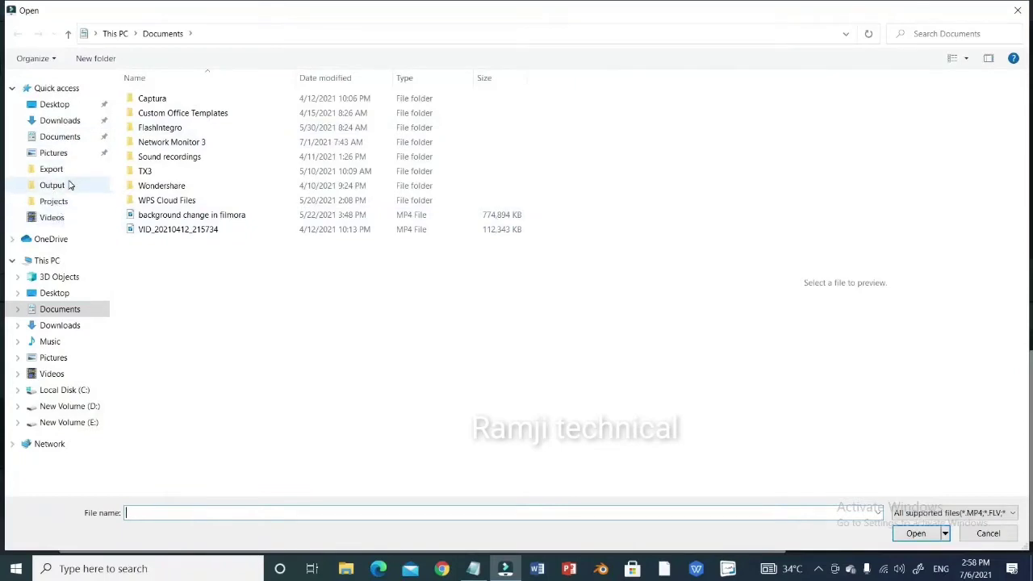
click(68, 153)
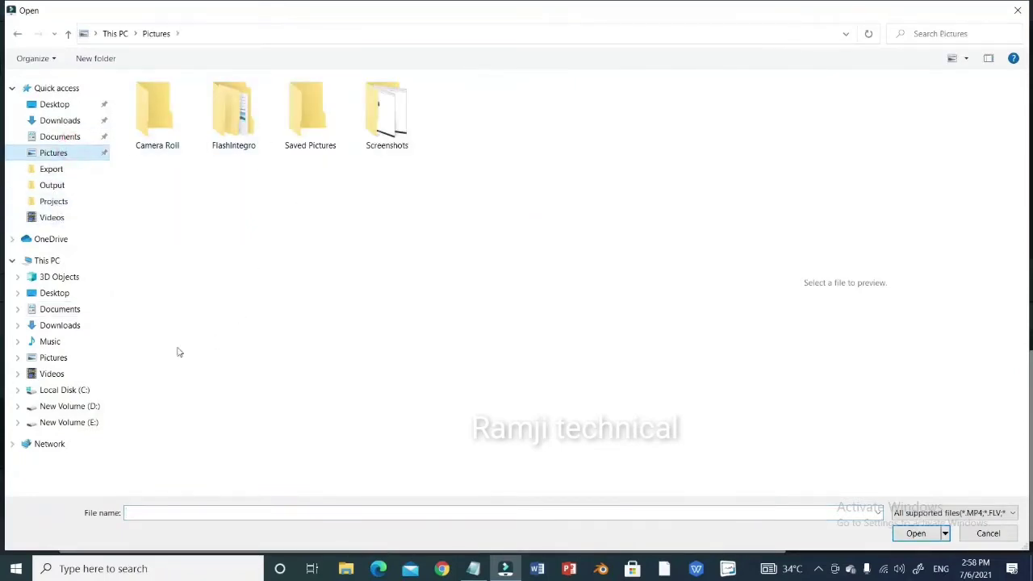
click(81, 357)
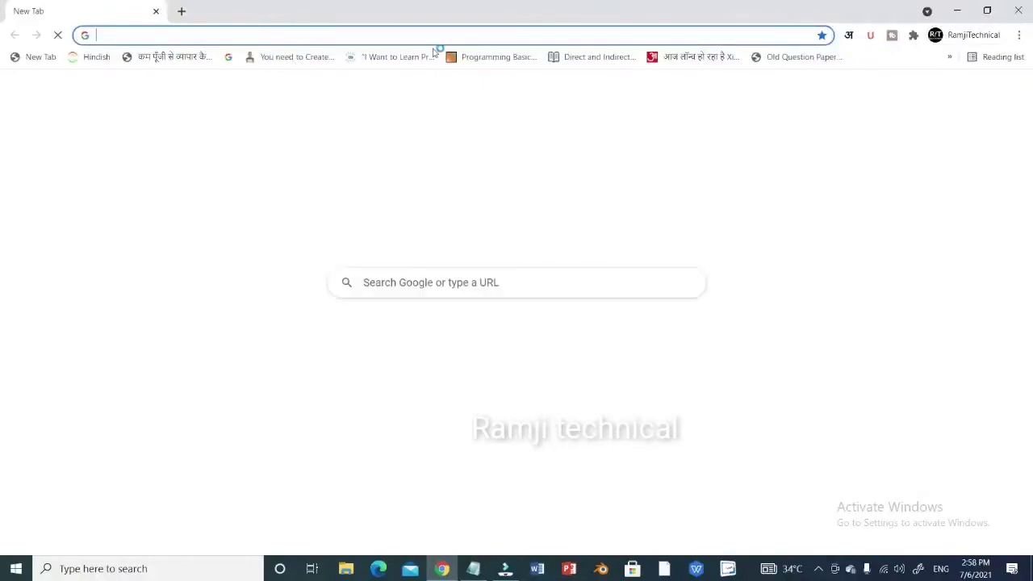
Step: Switch to Chrome and search Google Images for "backgroud images"
click(941, 92)
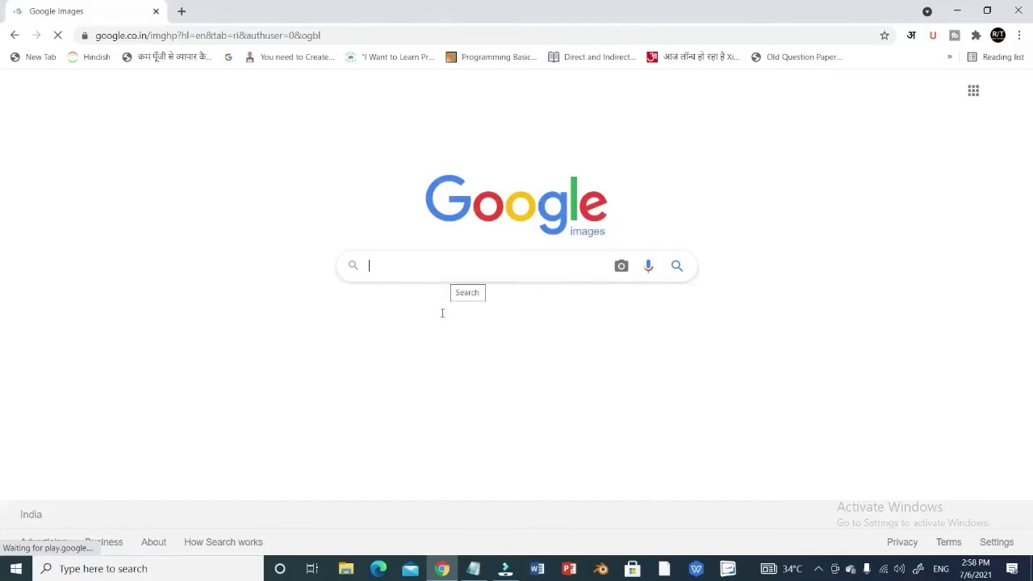
text(backgroud)
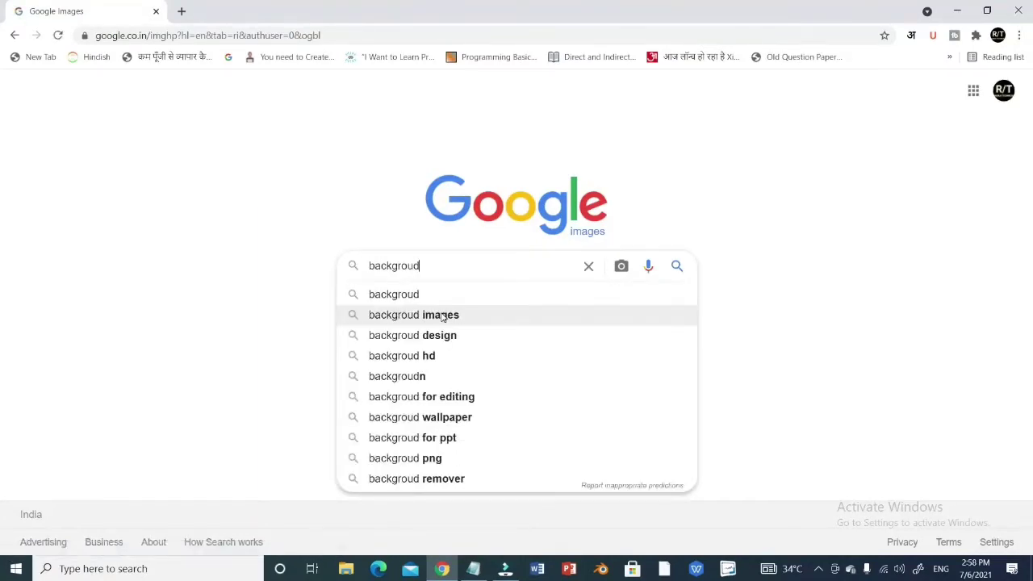
click(442, 315)
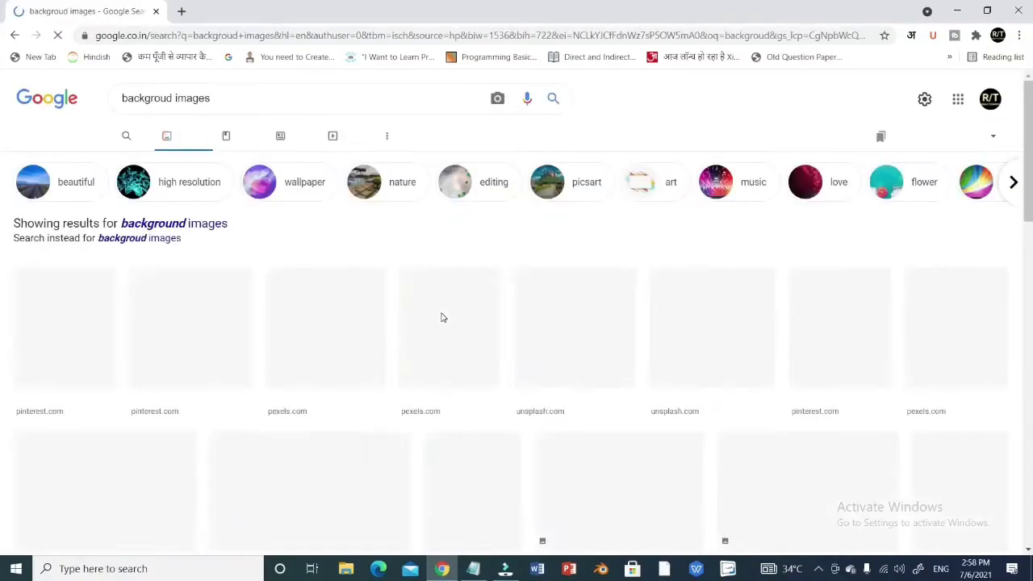
Step: Save the pink-to-cyan gradient banner image from Unsplash to the Desktop and close the browser
scroll(482, 344, down, 1)
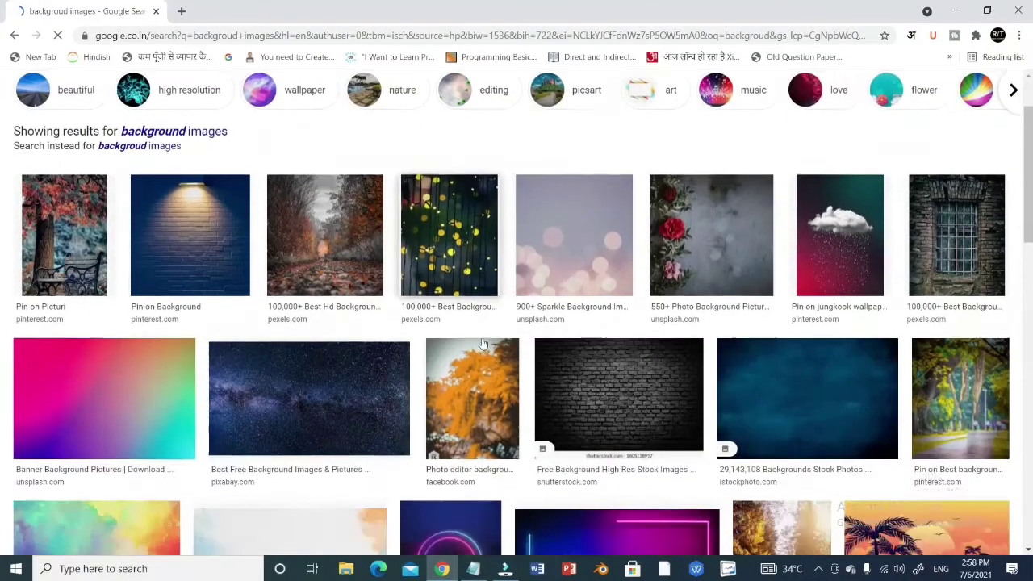
scroll(482, 344, down, 2)
click(161, 222)
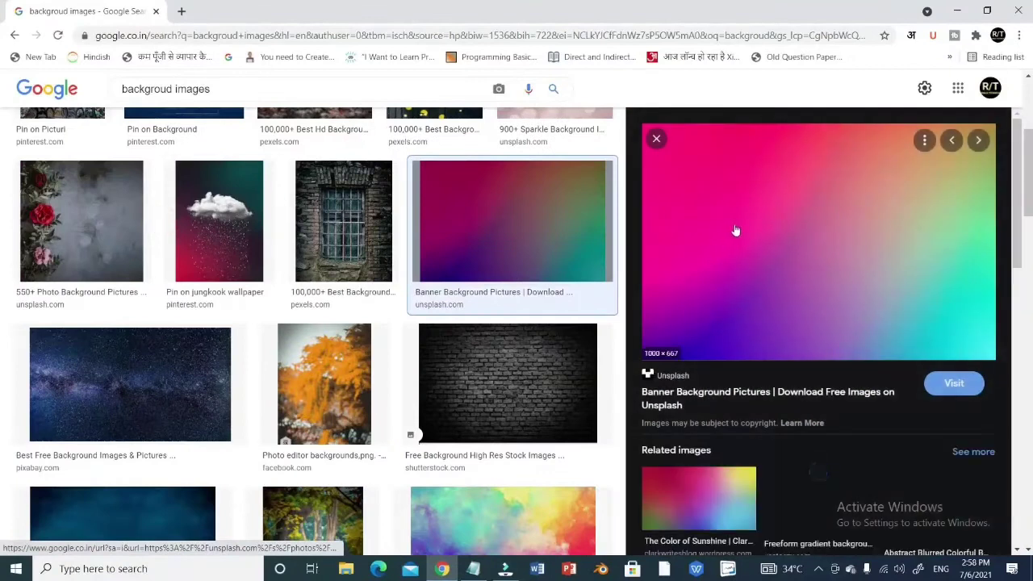
right_click(736, 231)
click(808, 382)
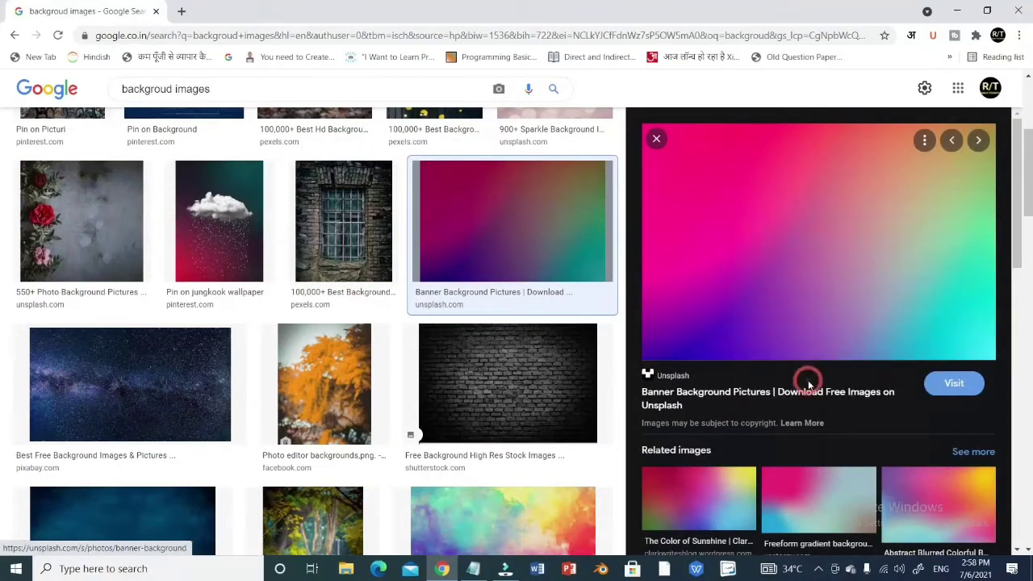
key(Return)
click(1013, 13)
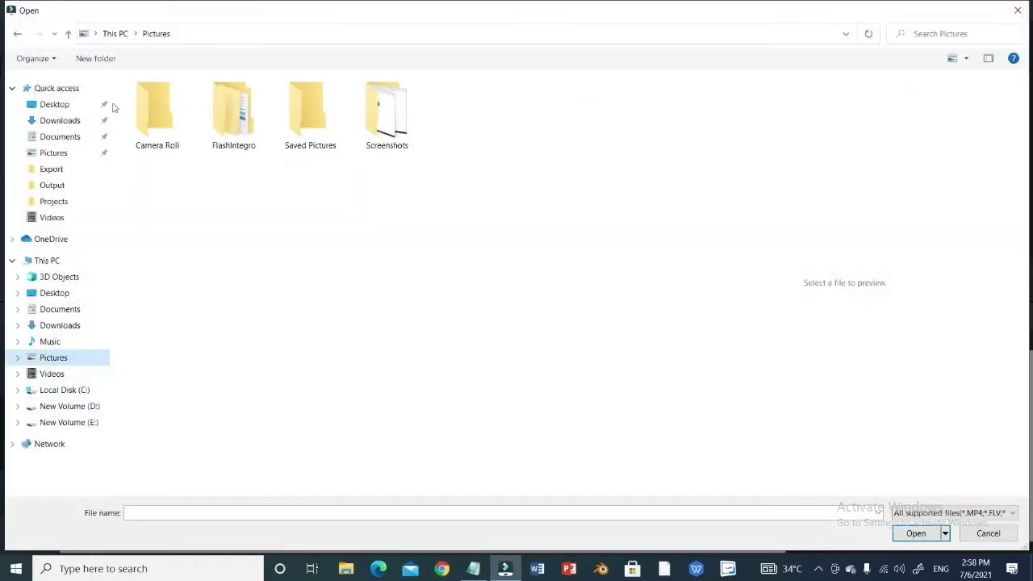
click(58, 104)
click(469, 241)
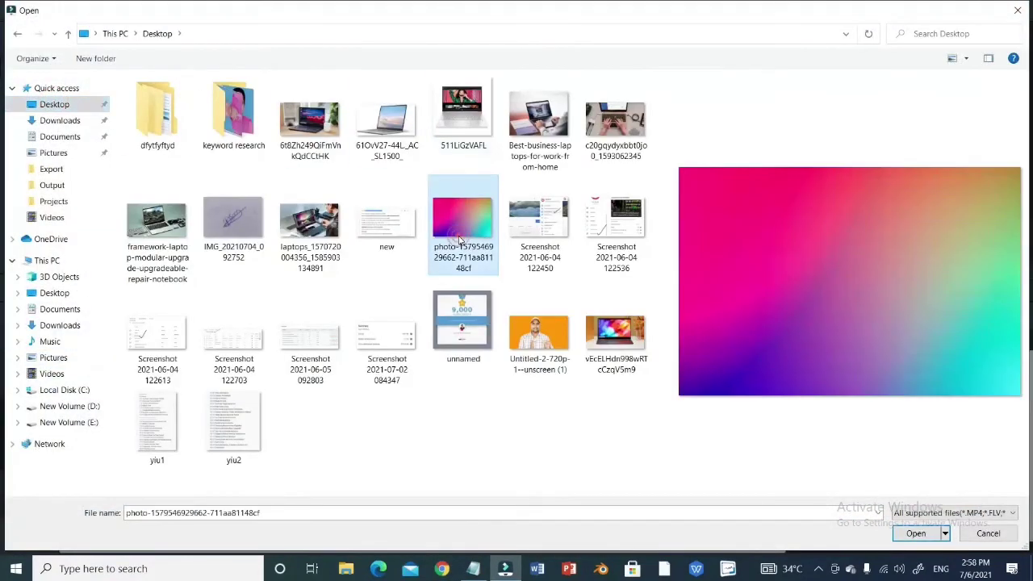
click(916, 533)
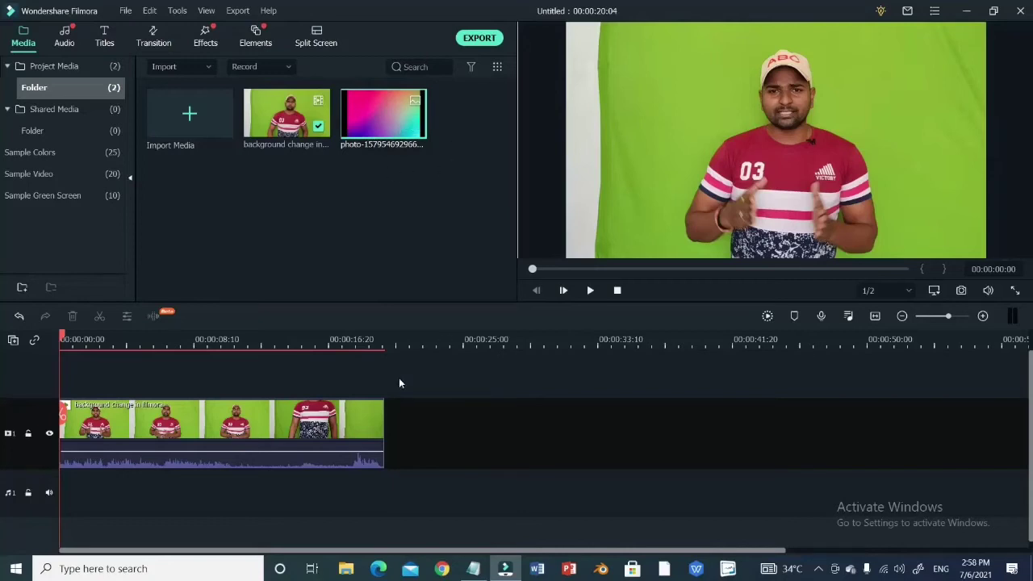
Step: Replace the green-screen clip on video track 1 with the gradient photo and extend the photo to about 00:00:51:14
right_click(339, 425)
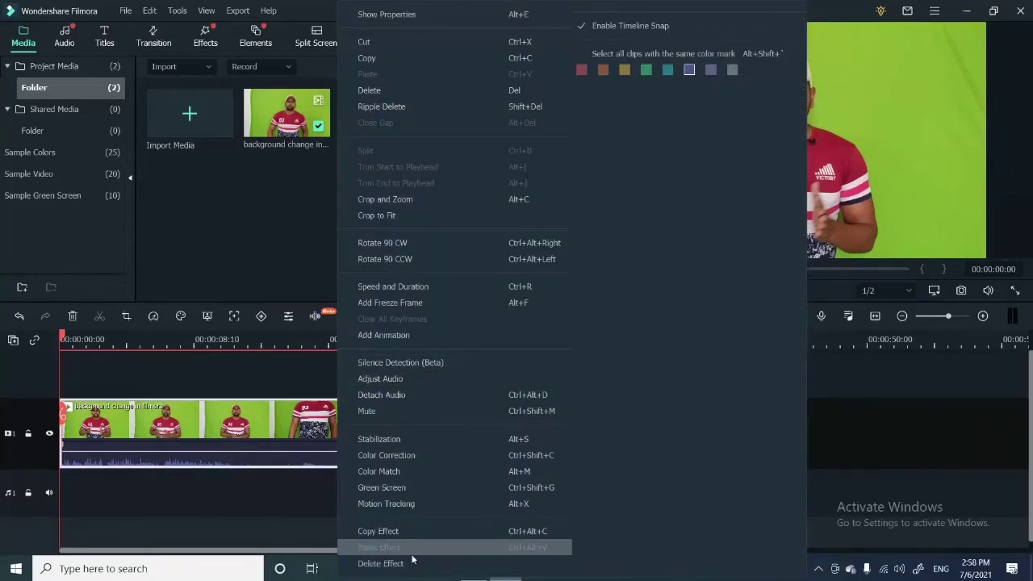
click(412, 90)
drag(375, 103, 51, 500)
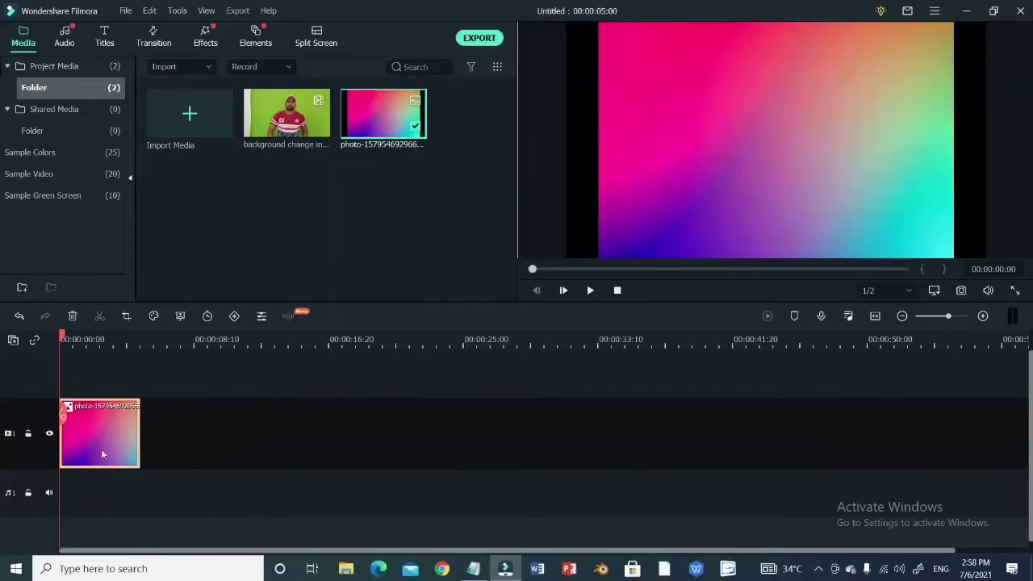
drag(140, 429, 884, 428)
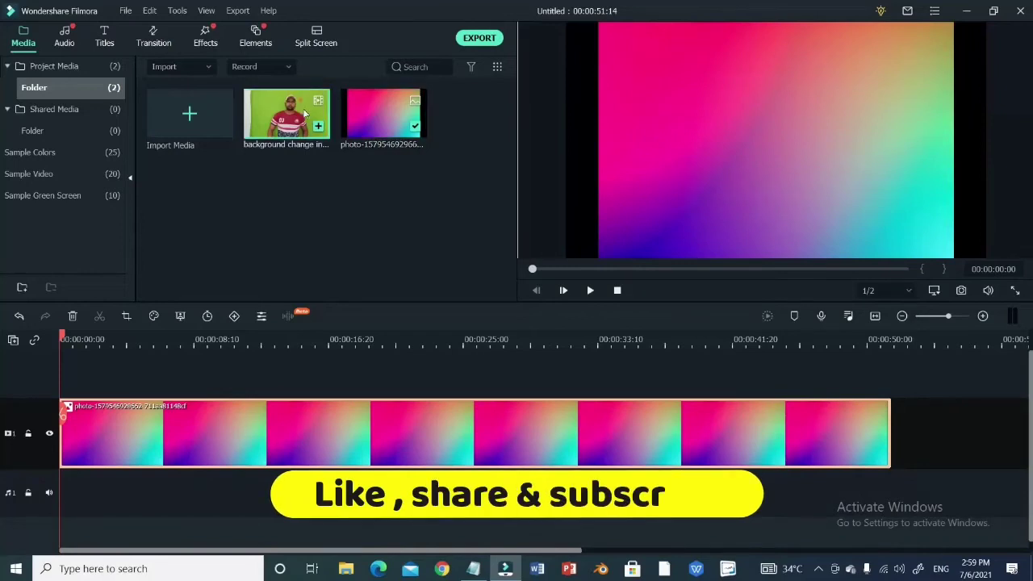
Step: Place the green-screen video on track 2 above the photo, split it at 00:00:34:08 and delete the part before the cut
drag(1026, 394, 45, 384)
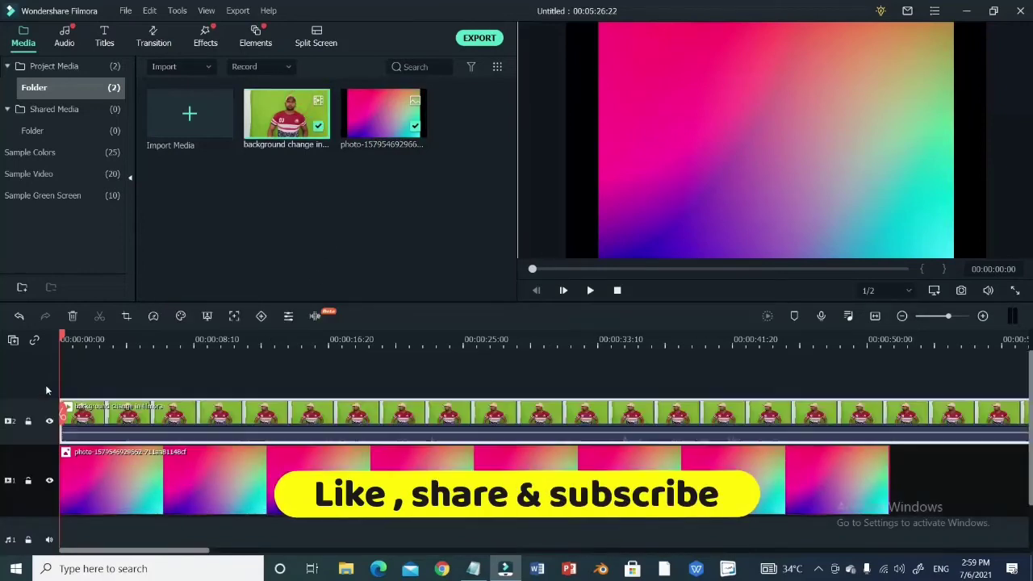
drag(62, 415, 613, 418)
click(614, 419)
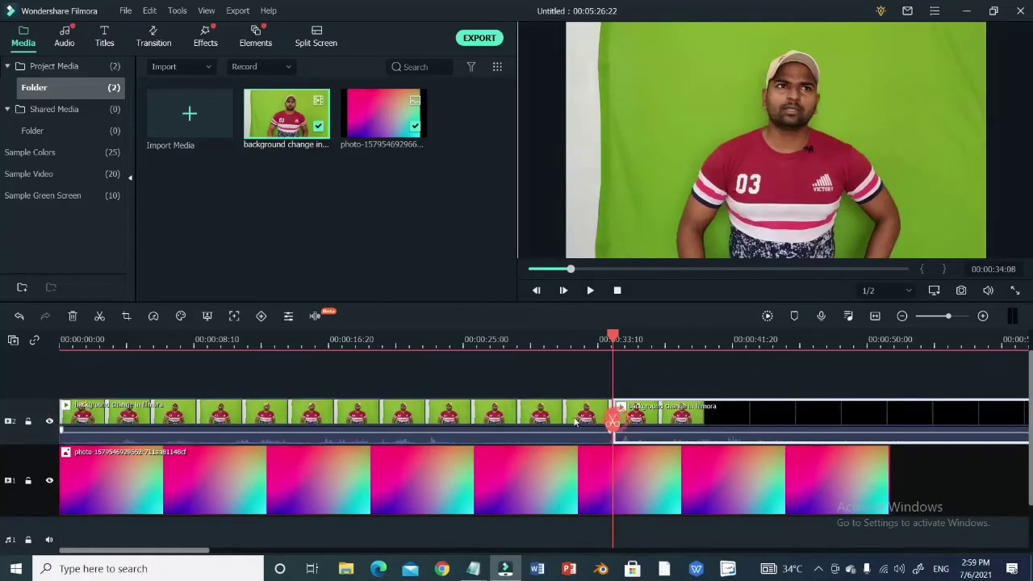
click(72, 315)
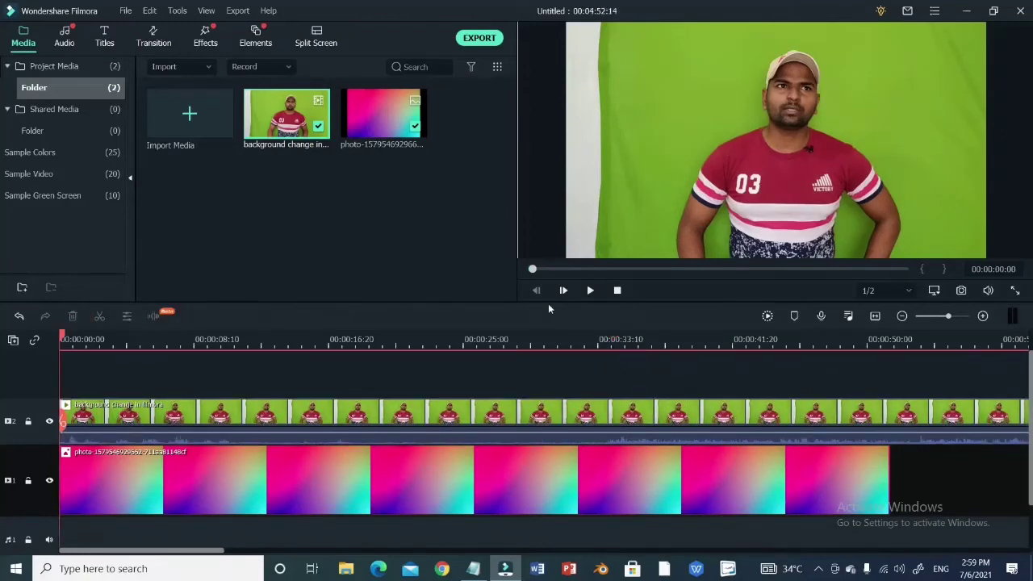
Step: Split the green-screen clip at 00:00:51:22, near the photo's end, and delete the part after the cut
click(193, 443)
click(932, 442)
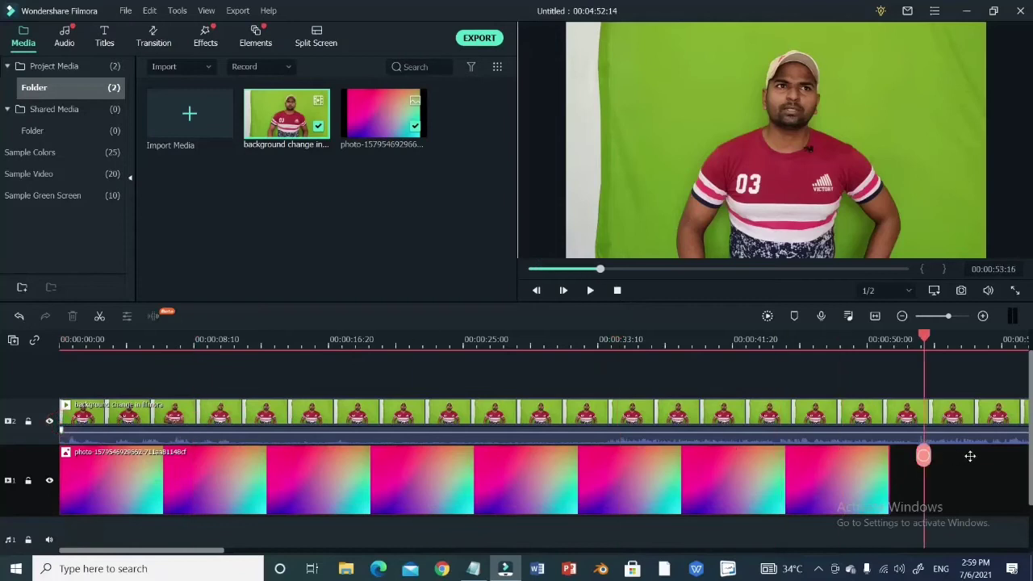
drag(915, 438, 895, 440)
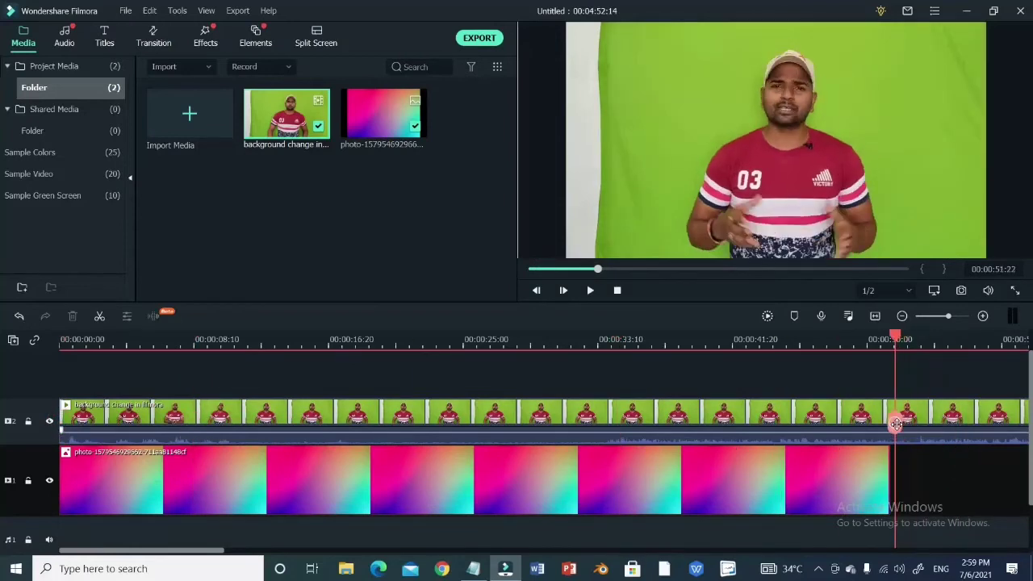
click(895, 425)
click(72, 315)
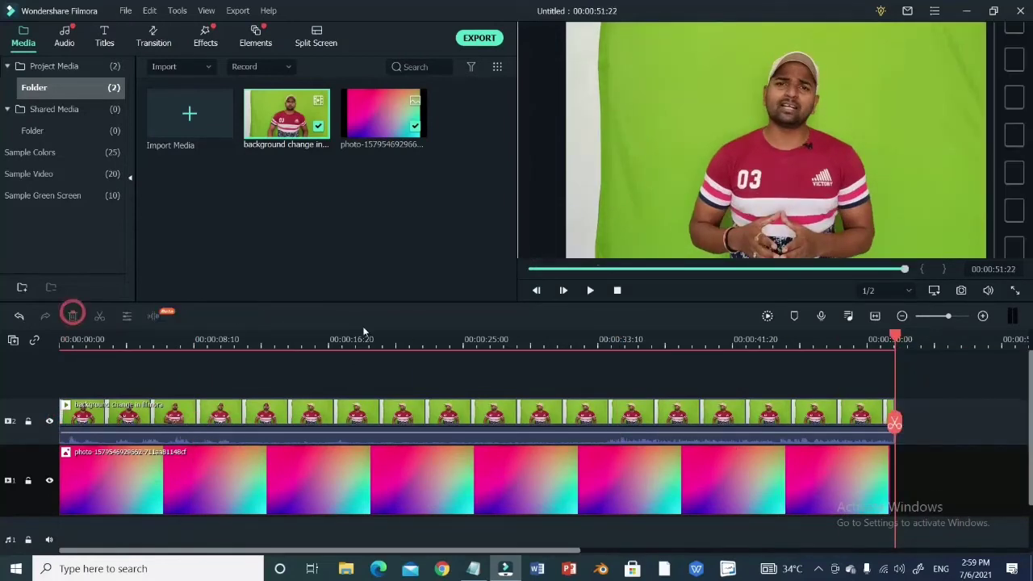
Step: Detach the audio from the green-screen clip on track 2, then select the gradient photo clip
right_click(886, 418)
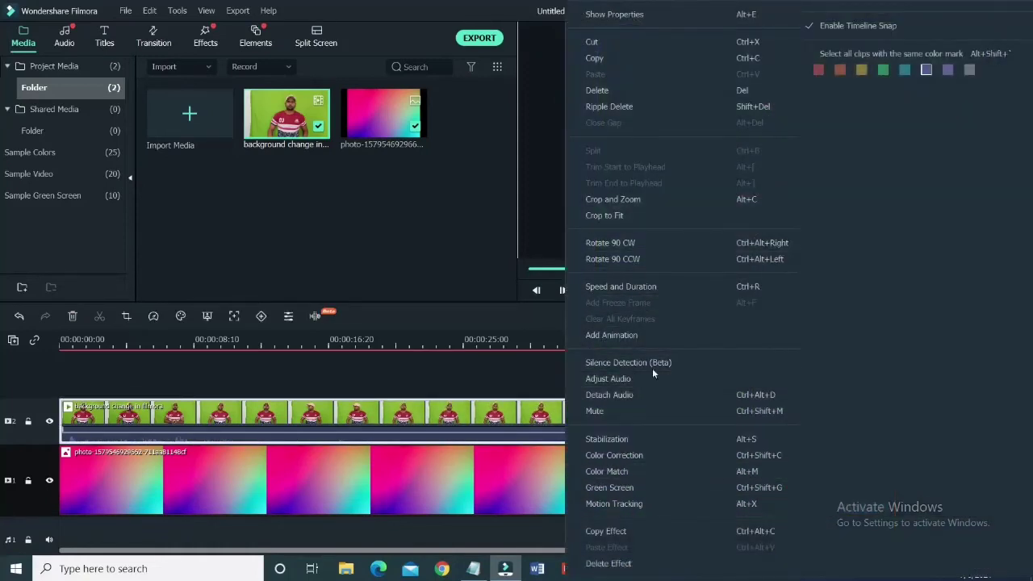
click(638, 393)
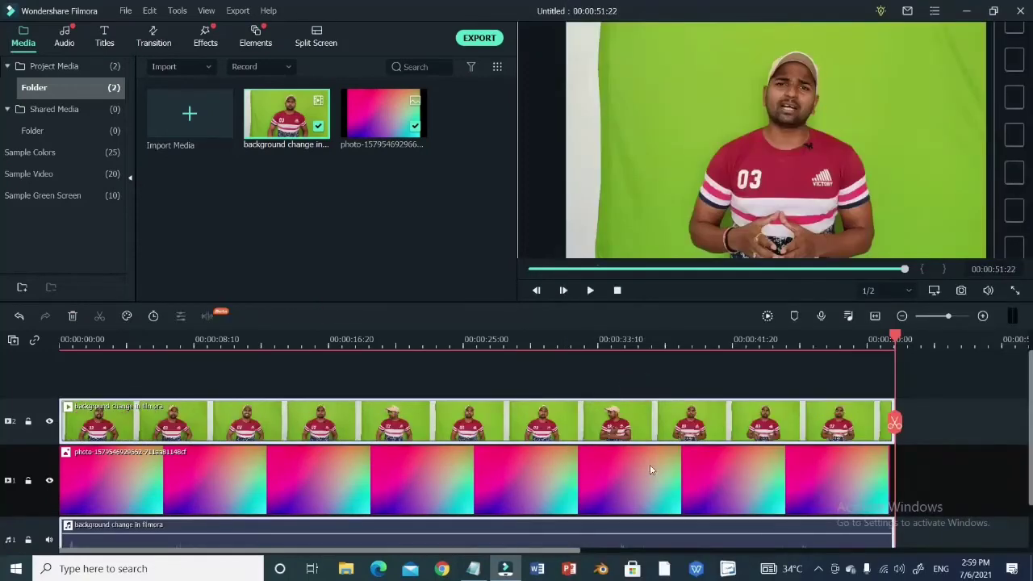
scroll(650, 464, down, 1)
click(347, 430)
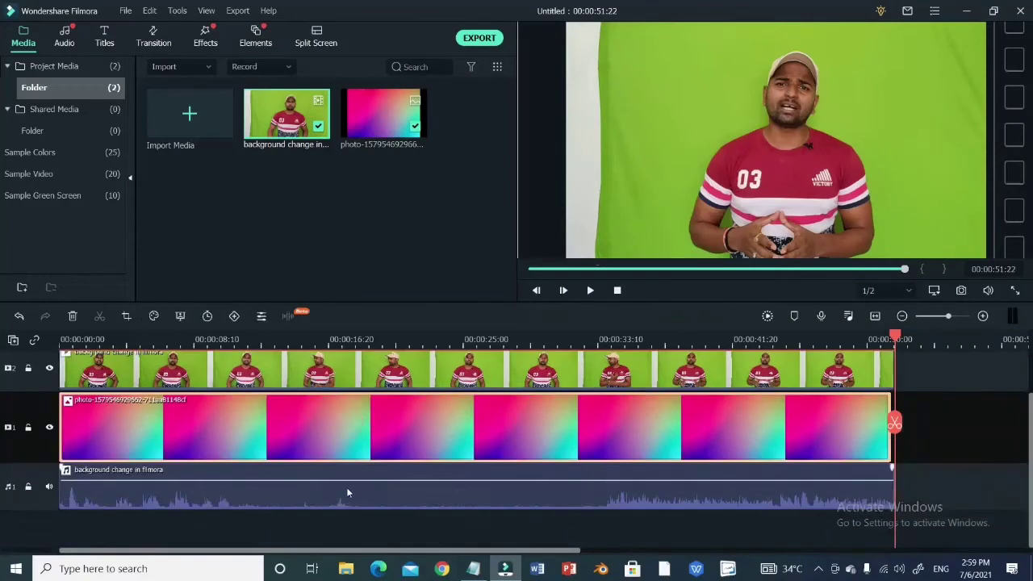
Step: Delete the detached audio clip from audio track 1
click(335, 498)
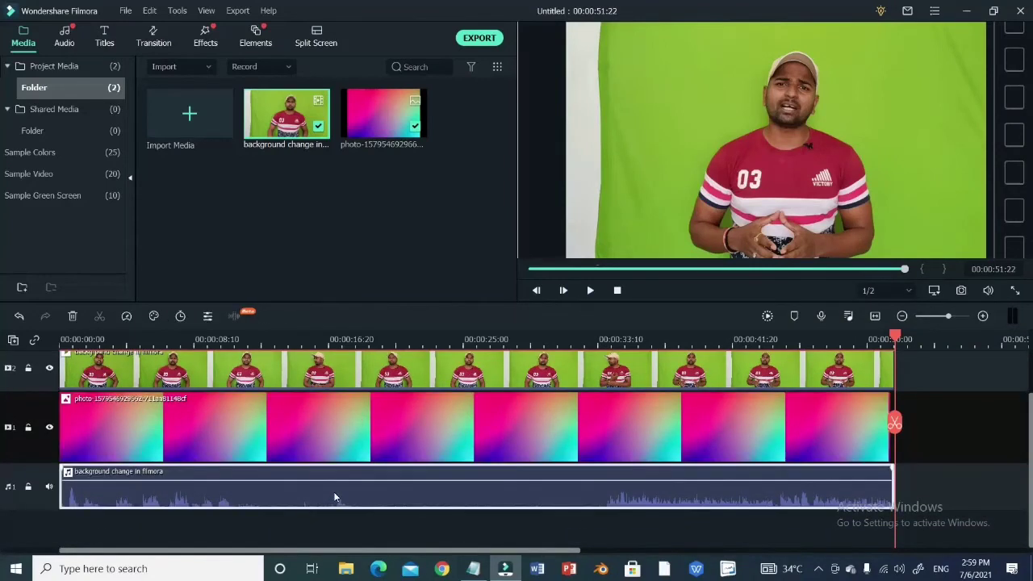
click(71, 315)
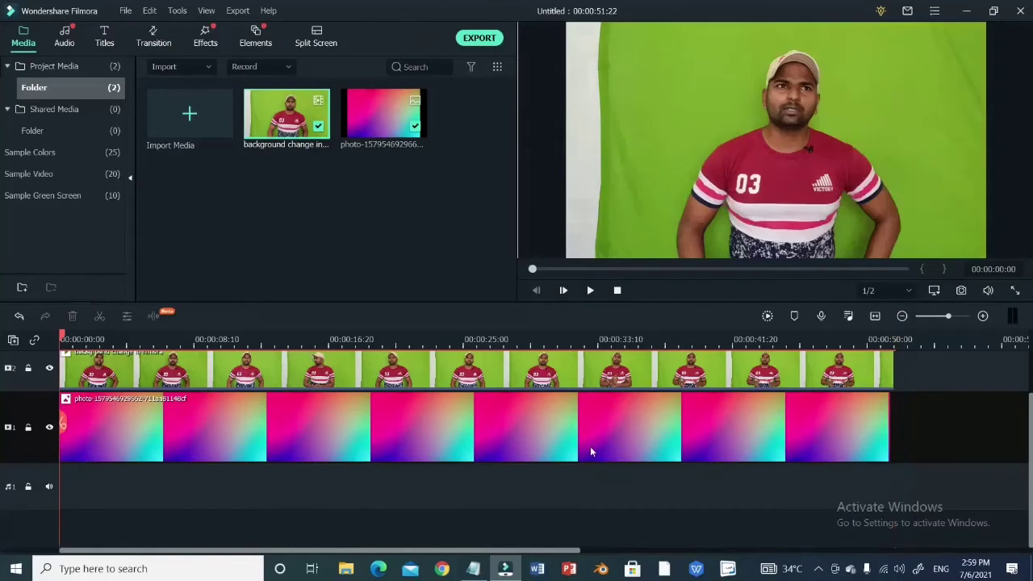
Step: Crop the green-screen clip on track 2 at 16:9 to about 1703 × 958, cutting off the white wall strip beside the green cloth
scroll(588, 446, up, 1)
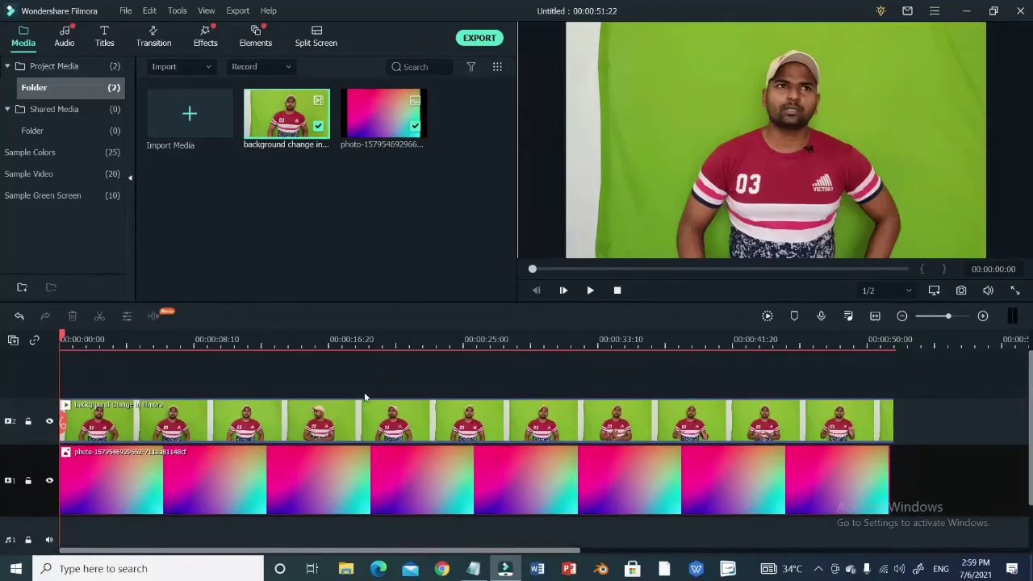
click(481, 432)
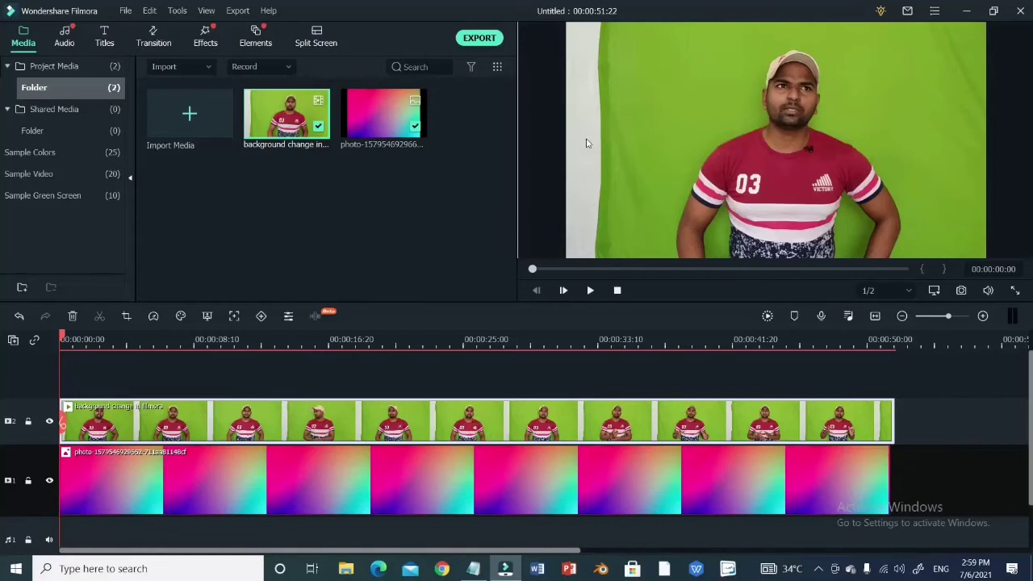
click(626, 148)
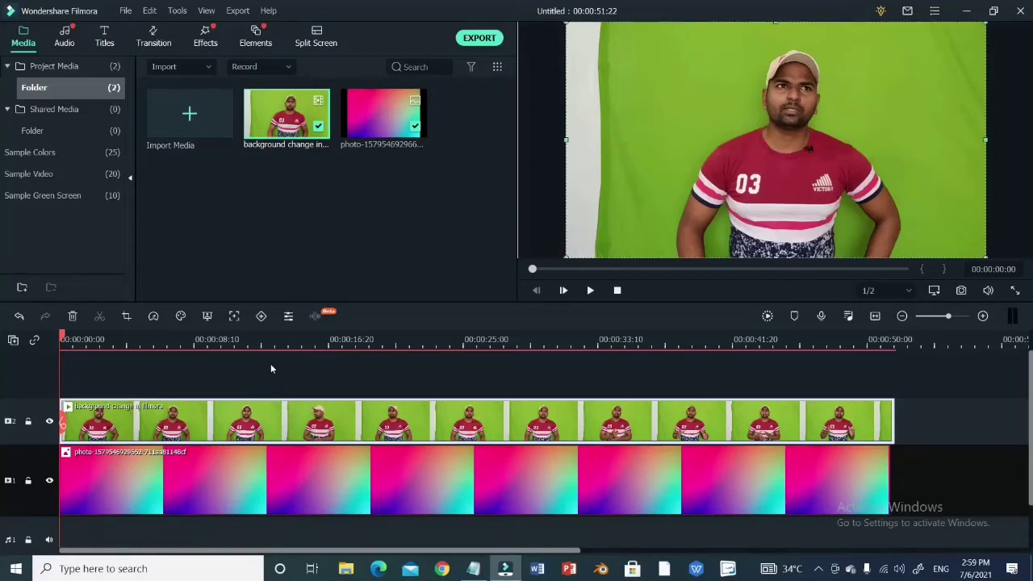
click(127, 316)
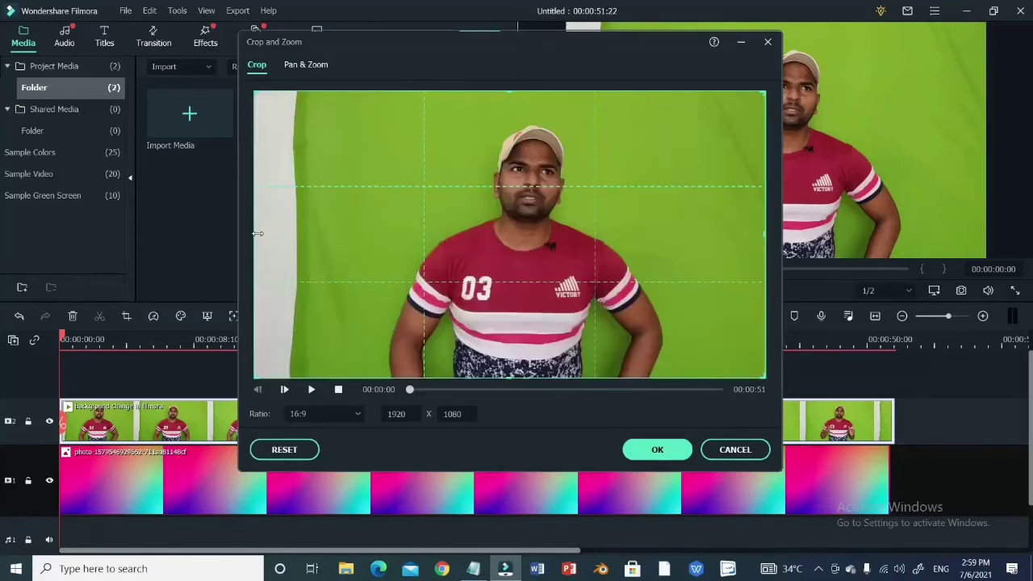
drag(254, 232, 326, 234)
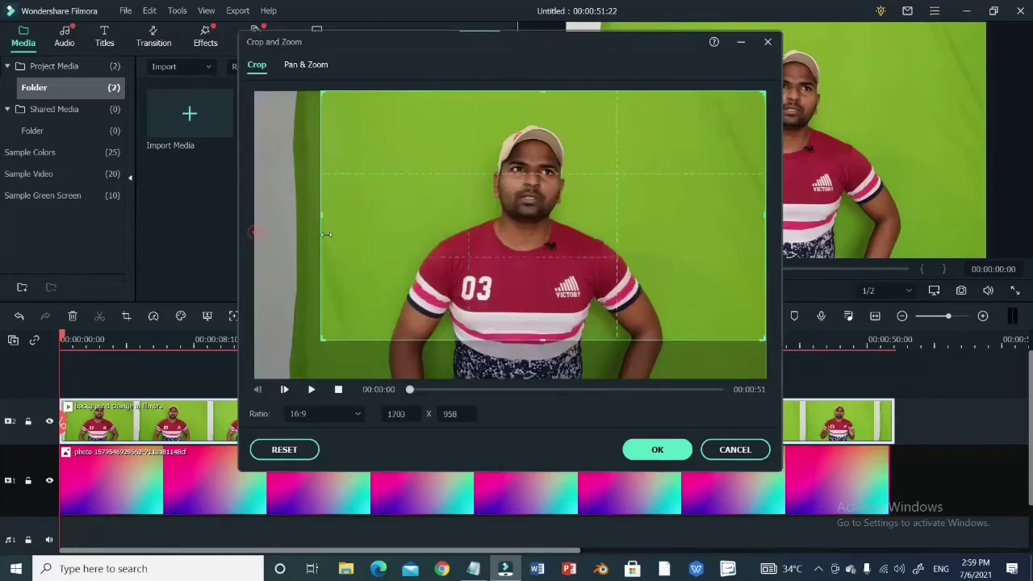
drag(570, 238, 555, 240)
click(677, 450)
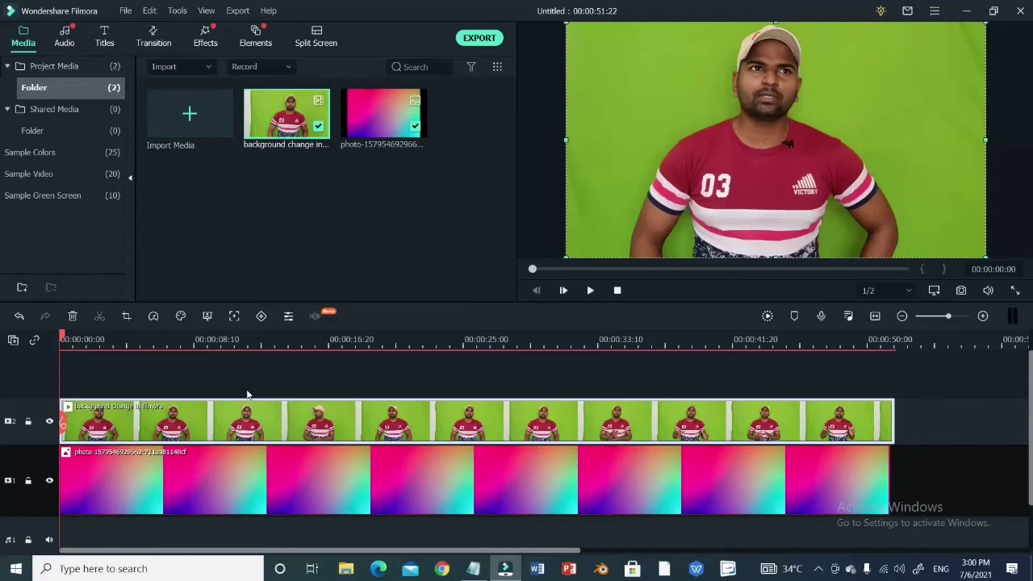
Step: Enable Chroma Key on the green-screen clip with the green key color and set its Offset to 35
right_click(303, 418)
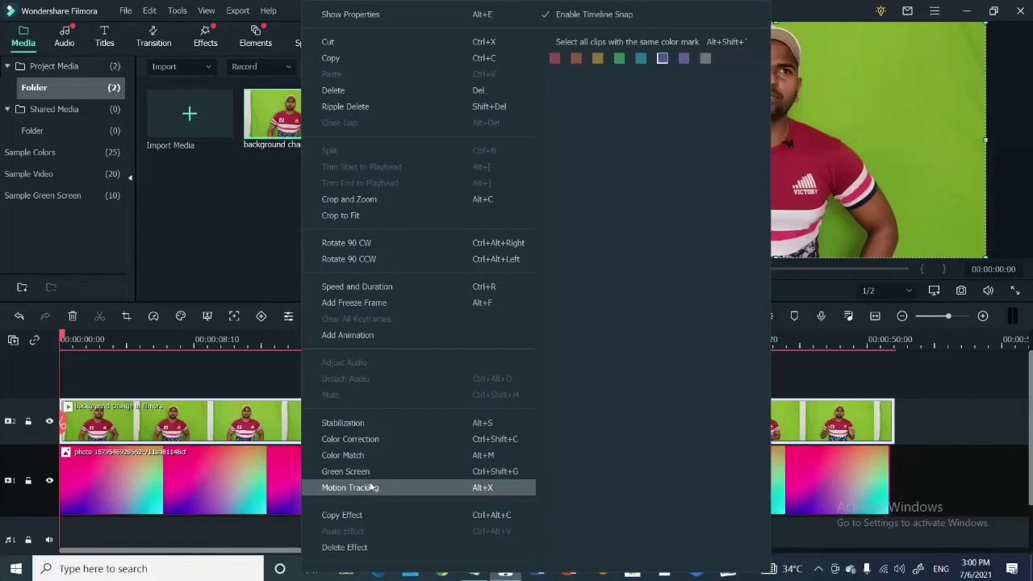
click(256, 370)
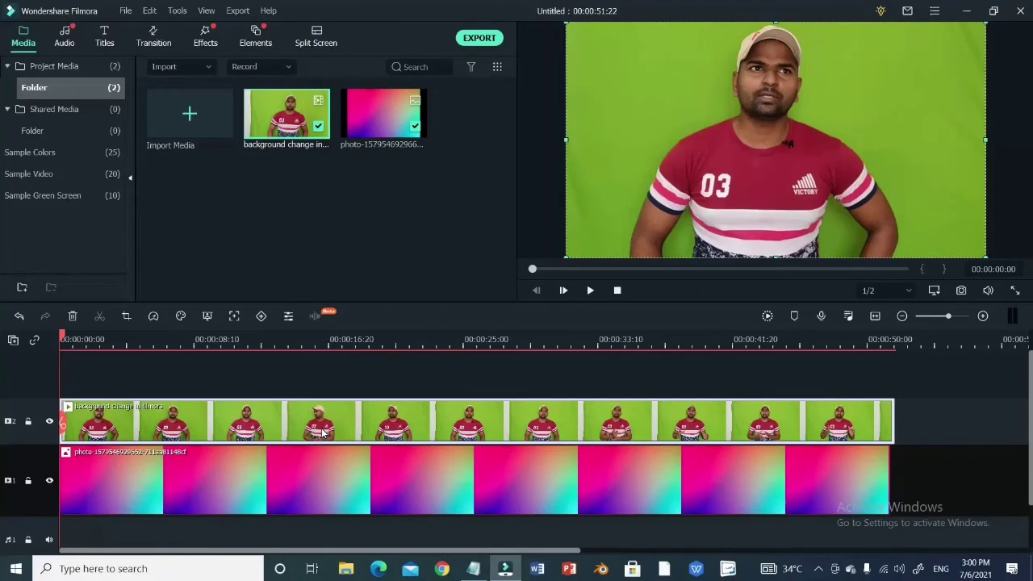
double_click(323, 433)
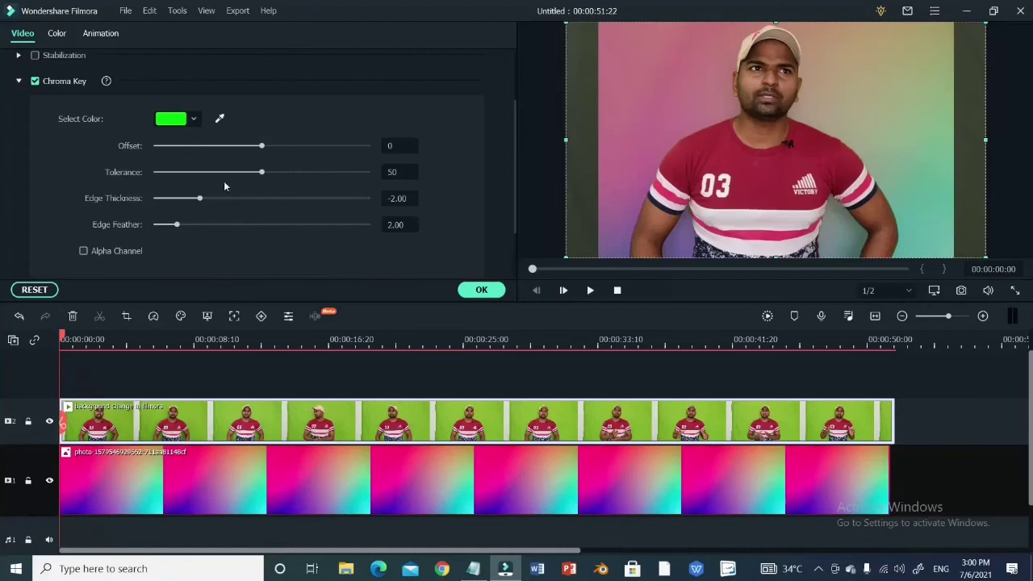
drag(264, 148, 300, 149)
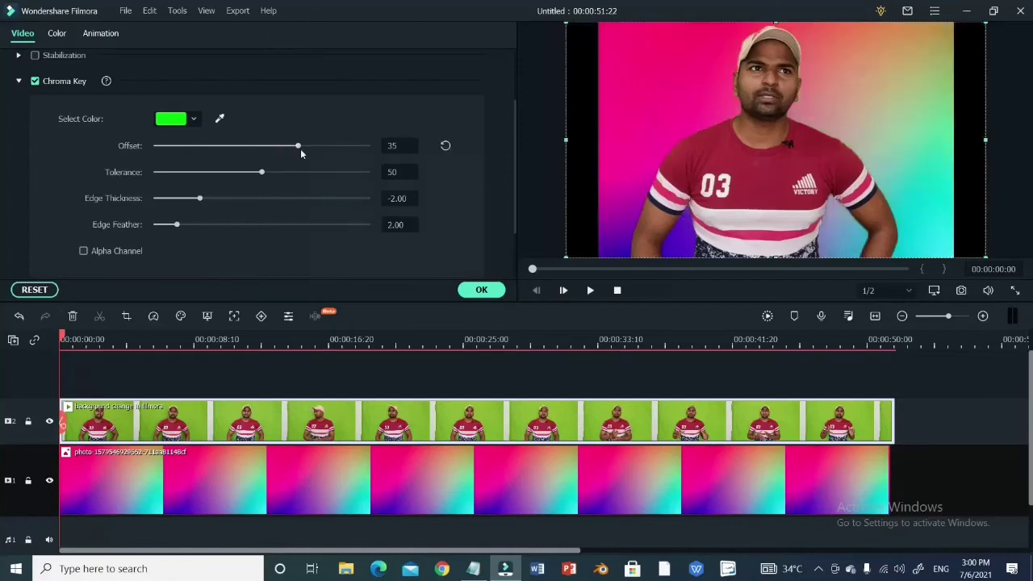
click(484, 292)
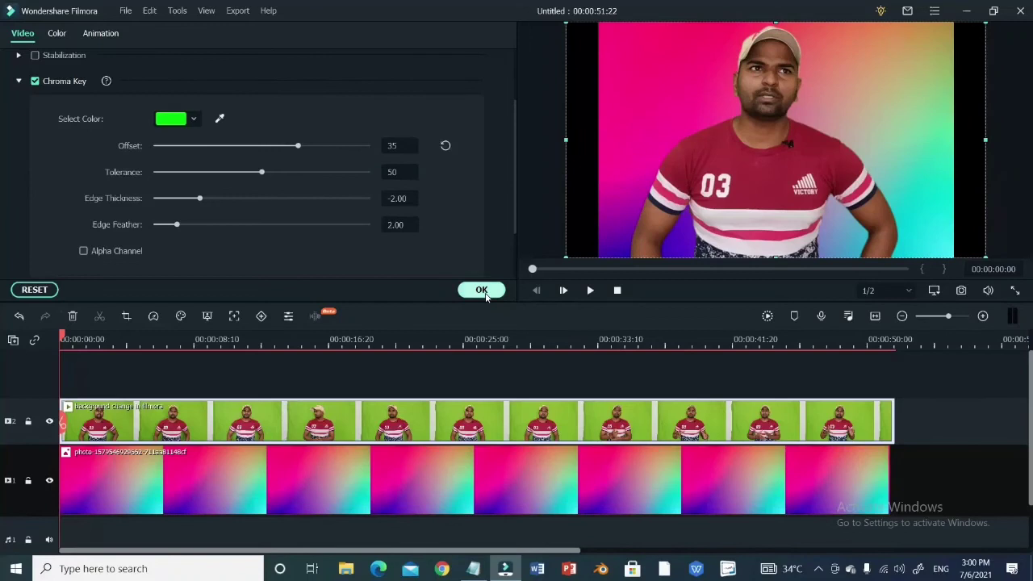
Step: Play the composite from the start and check the keyed background at a few points up to 00:00:18:10
click(590, 290)
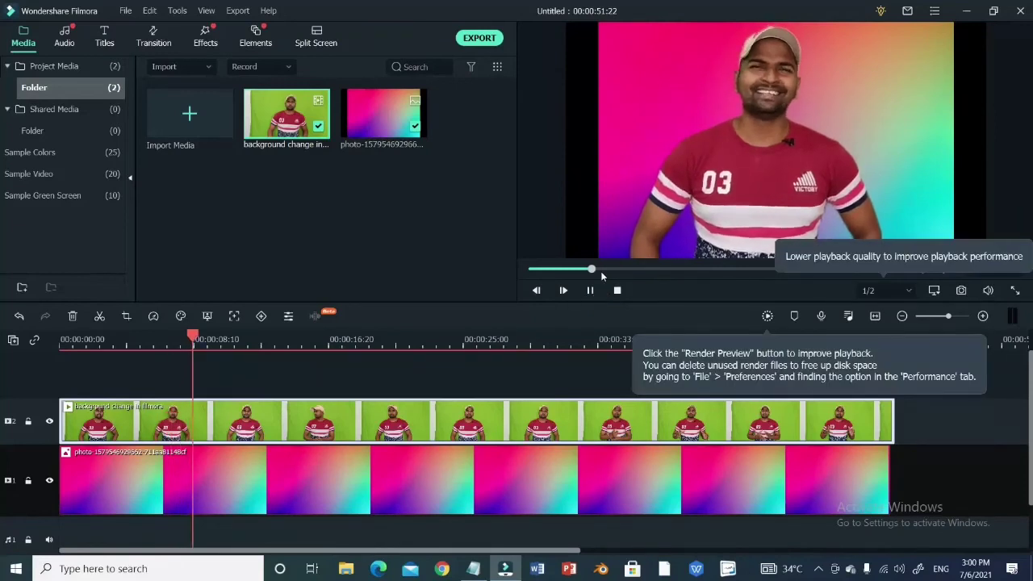
click(589, 291)
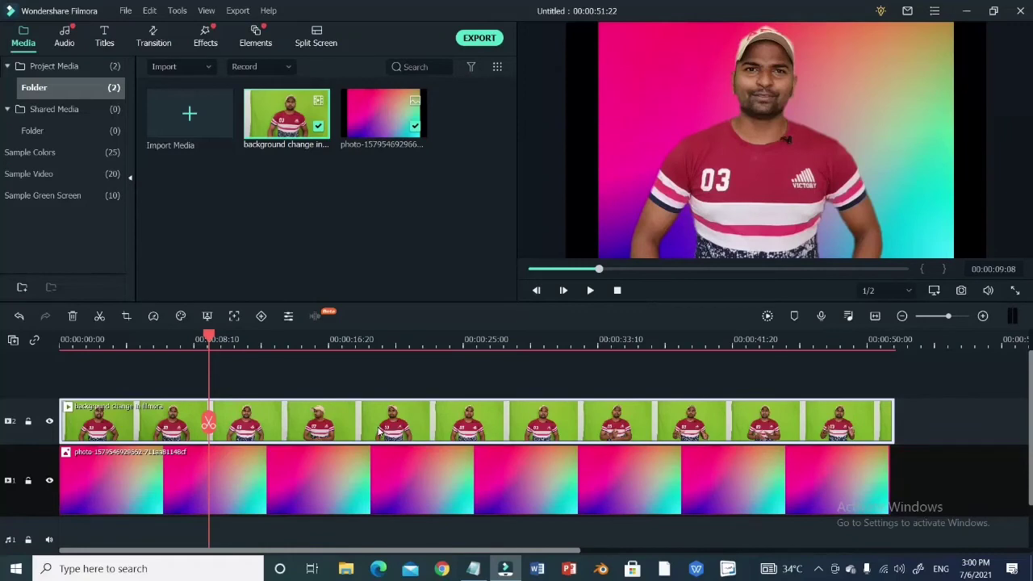
click(635, 270)
click(664, 269)
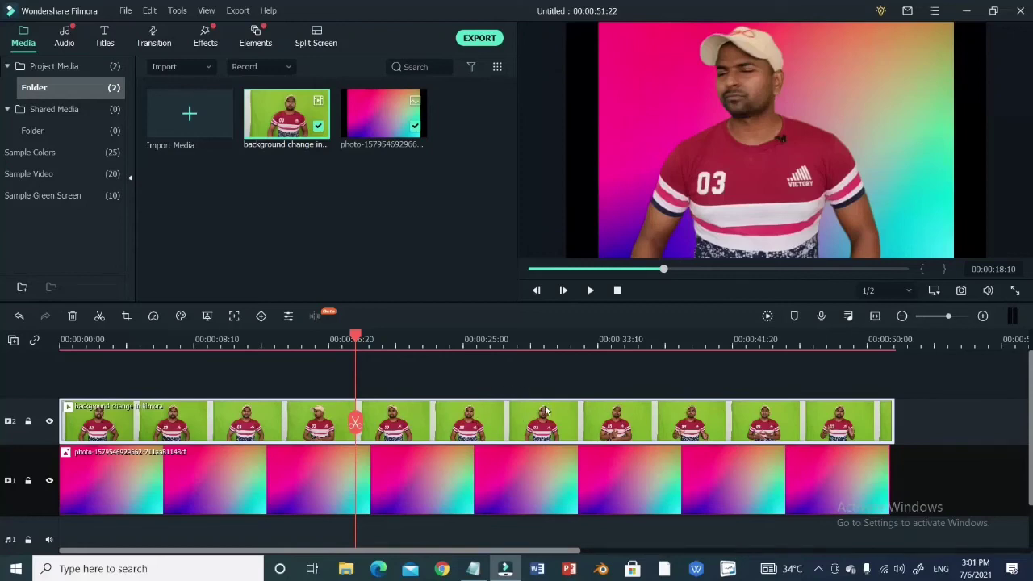
Step: Reopen the green-screen settings of the track 2 clip and try a Chroma Key Offset of -12
right_click(471, 422)
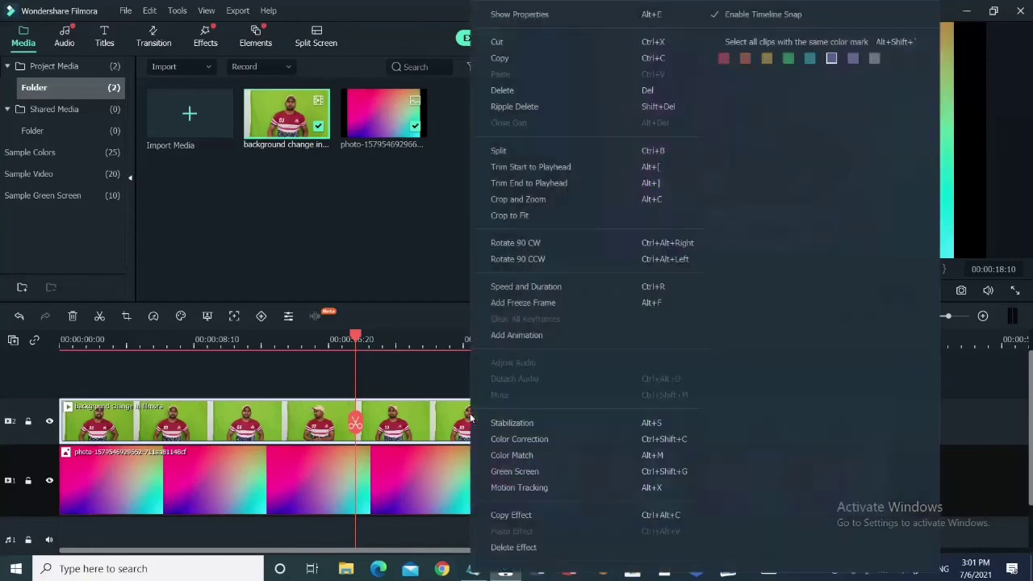
click(545, 472)
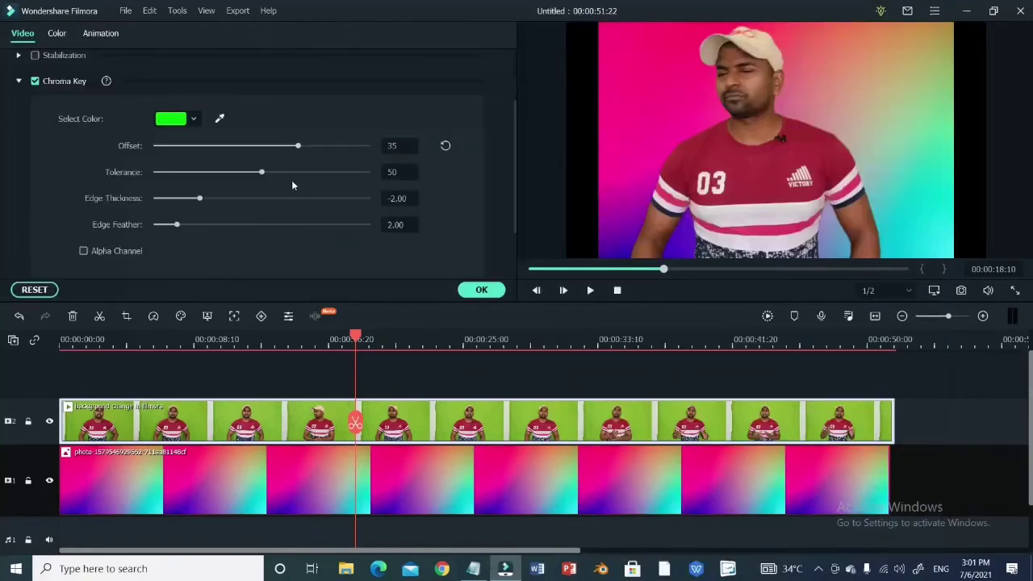
drag(265, 146, 249, 146)
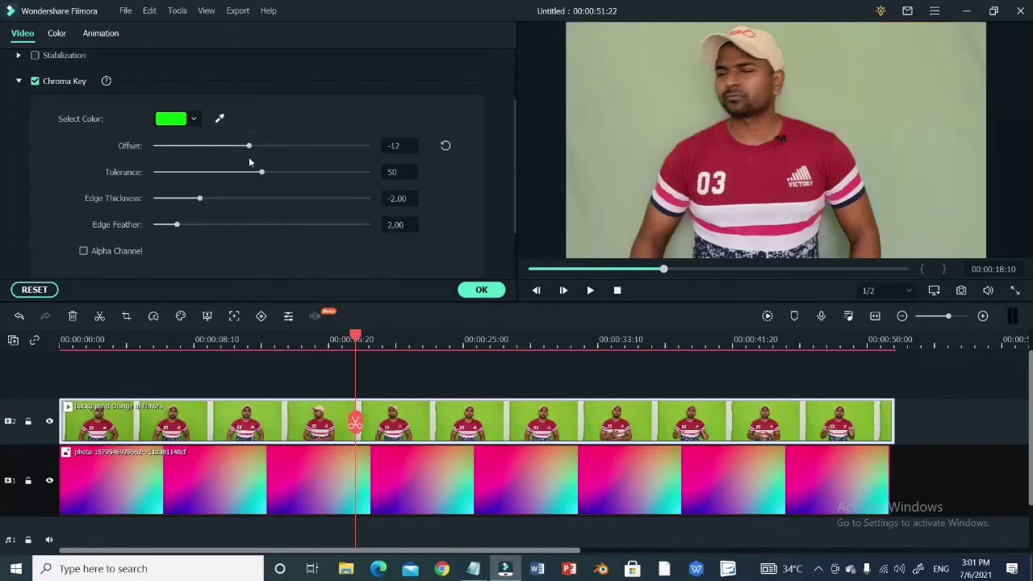
Step: Undo the Chroma Key Offset changes and the keying itself on the track 2 clip, and close its settings
click(18, 317)
click(18, 317)
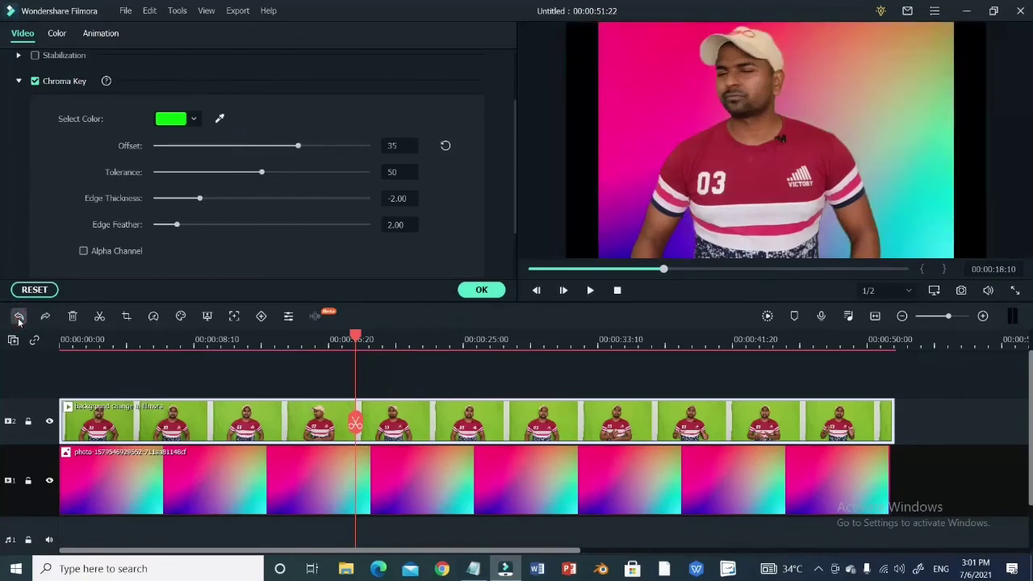
click(19, 316)
click(19, 316)
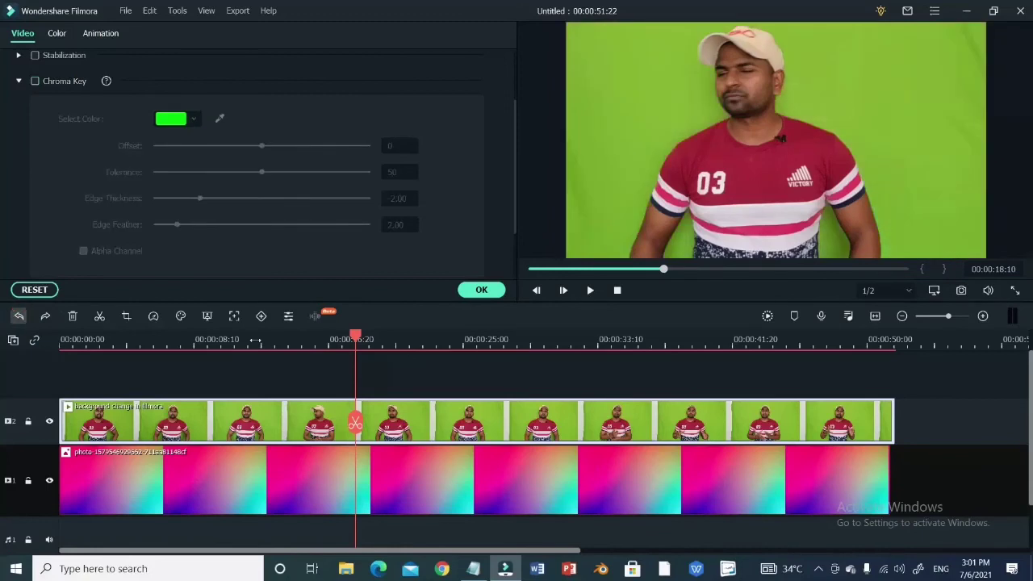
click(488, 291)
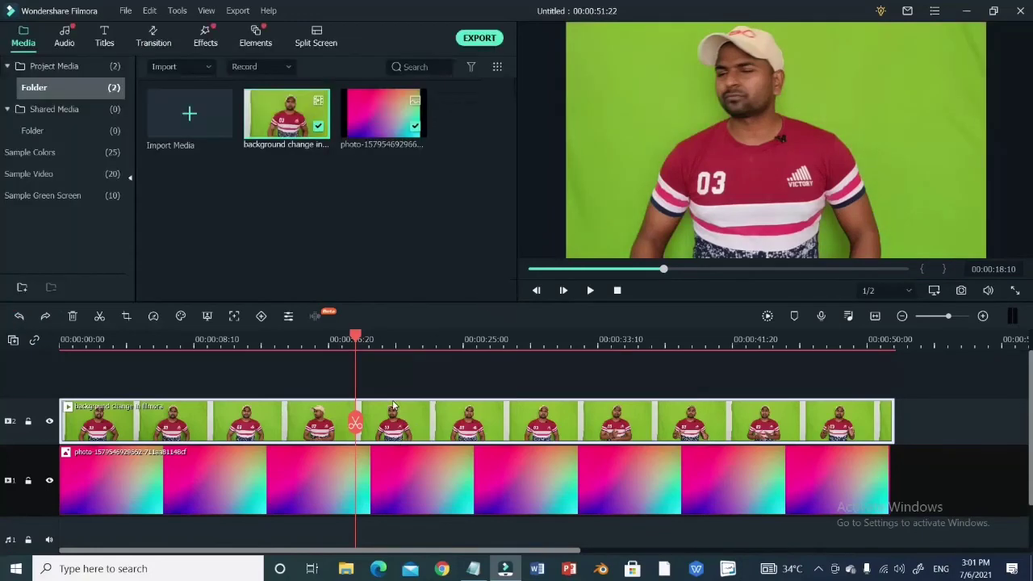
Step: Try Chroma Key on the green-screen clip with an Offset of 24, and undo both the Offset and the keying
click(208, 316)
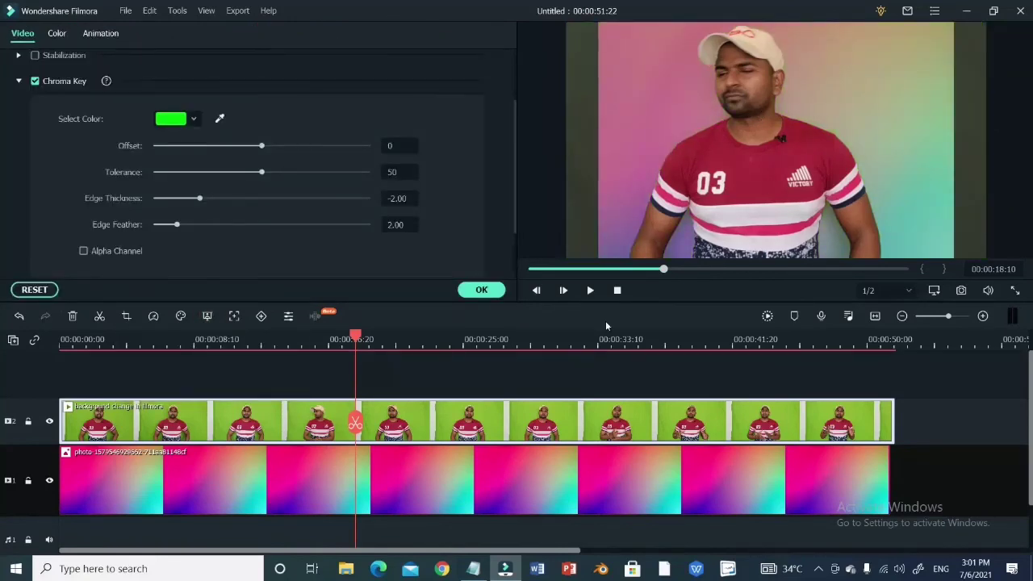
drag(264, 147, 287, 146)
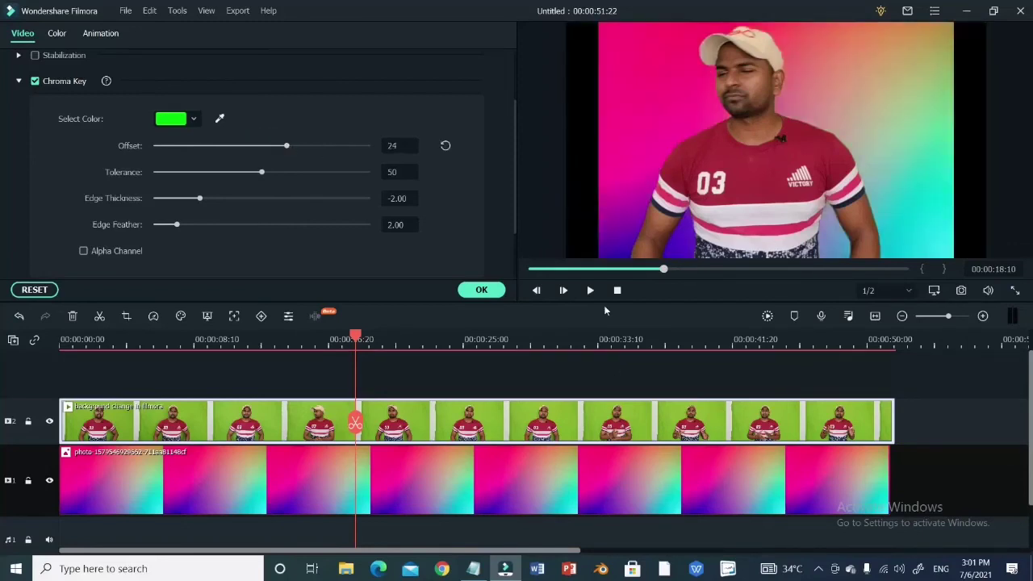
click(484, 290)
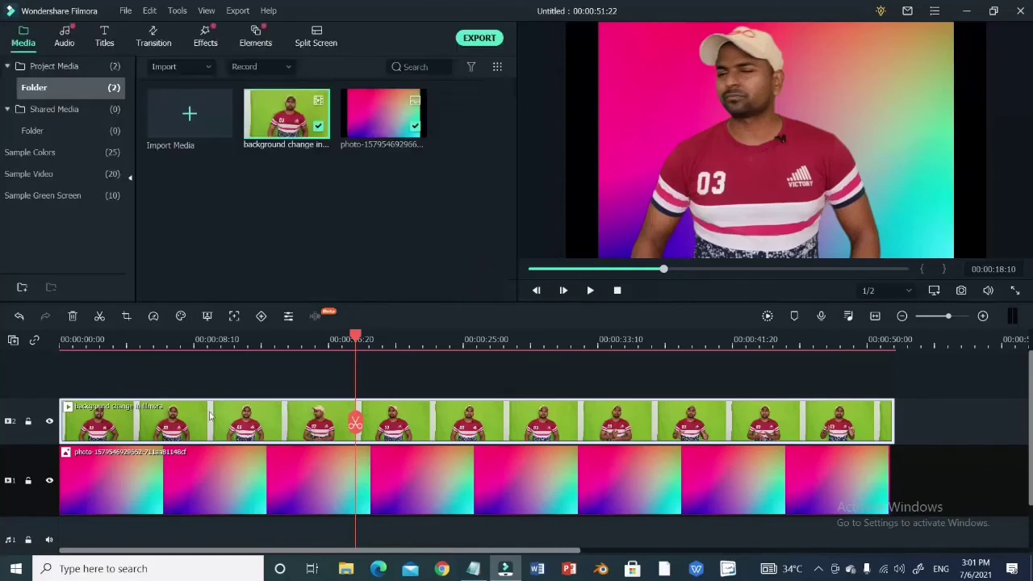
click(19, 317)
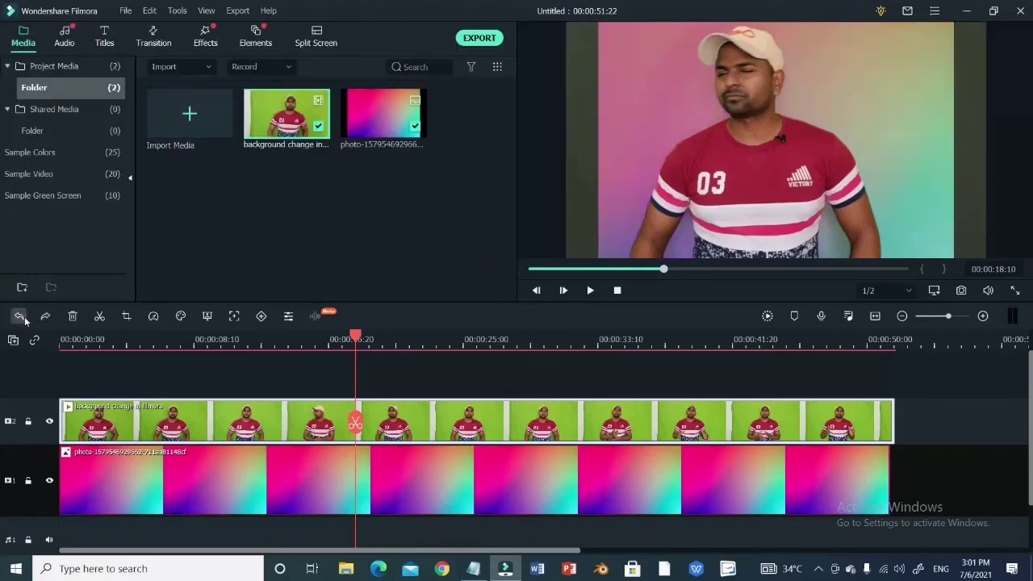
click(20, 318)
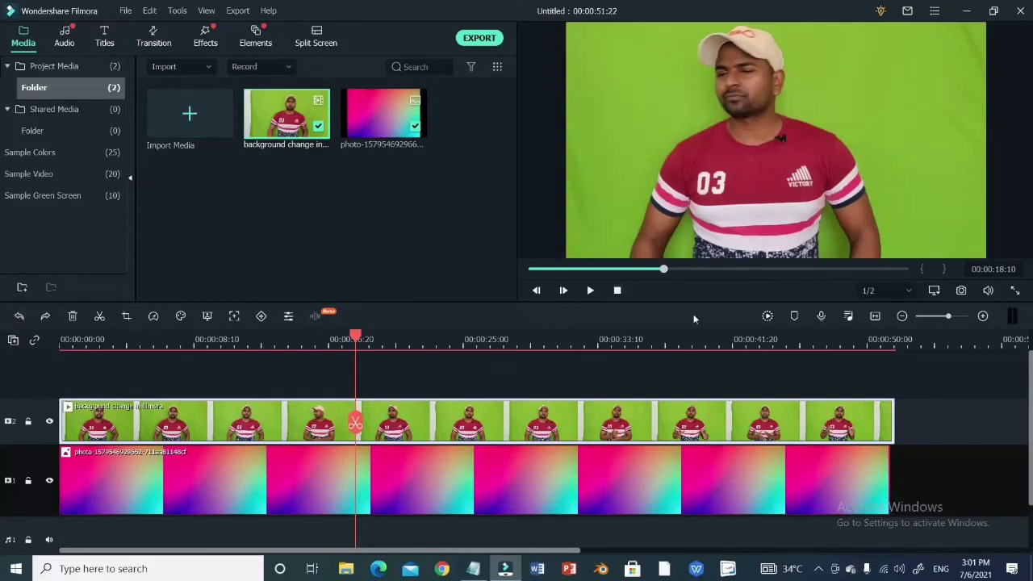
Step: Enable Chroma Key in the video properties of the track 2 clip and raise its Offset to clear the green haze over the gradient
double_click(410, 425)
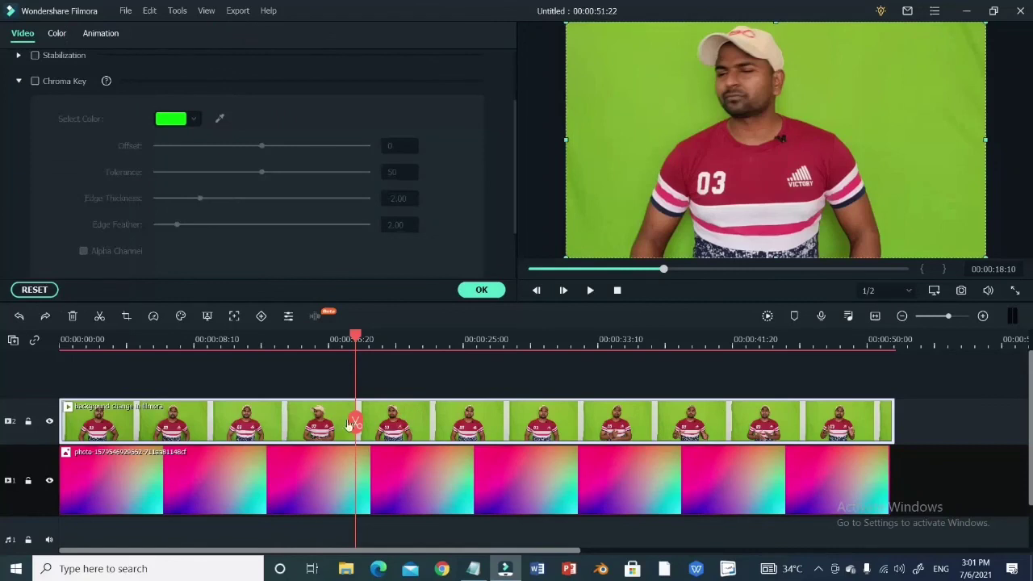
scroll(80, 145, up, 2)
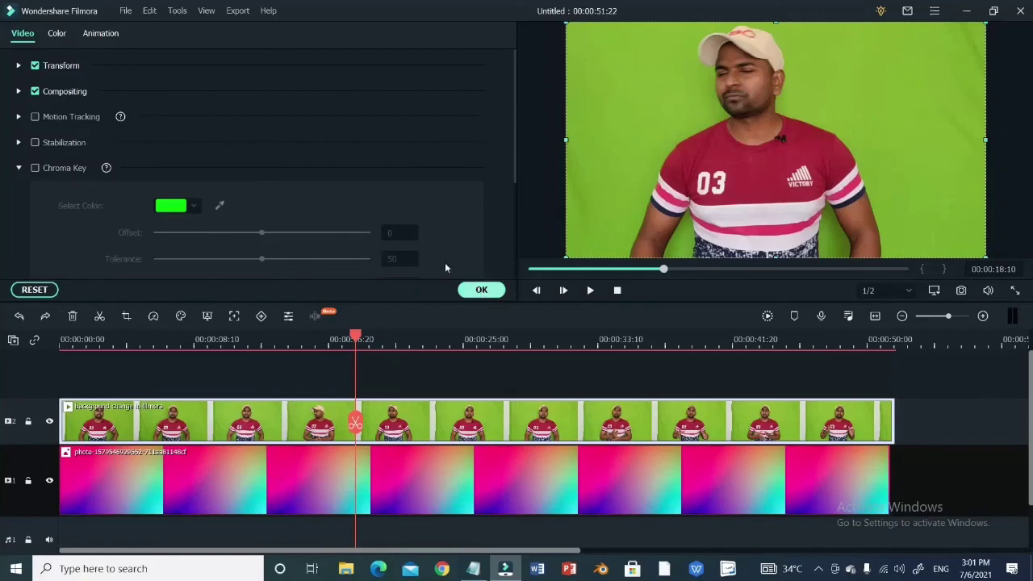
scroll(304, 213, down, 2)
scroll(307, 210, down, 3)
scroll(290, 203, up, 4)
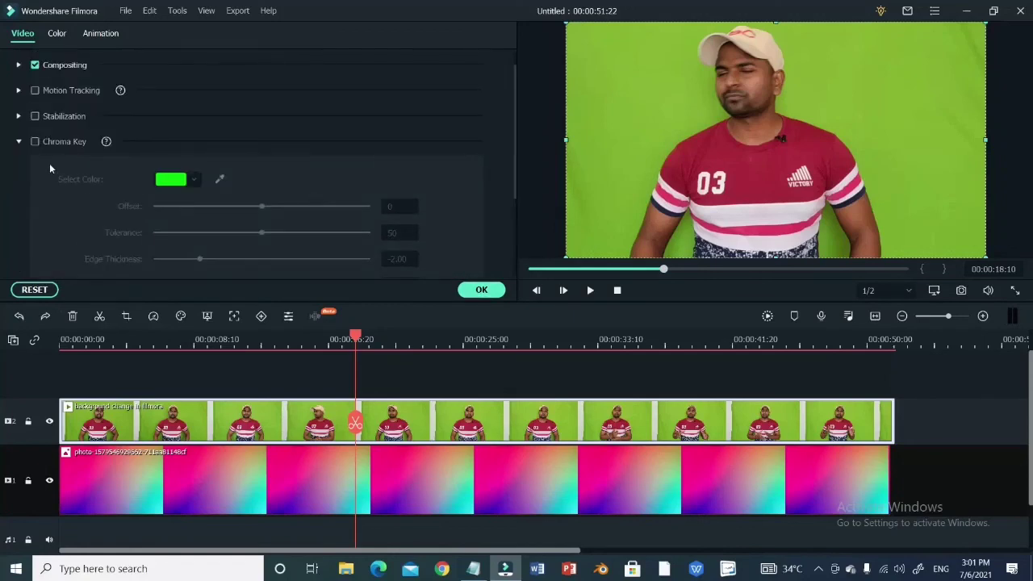
click(36, 142)
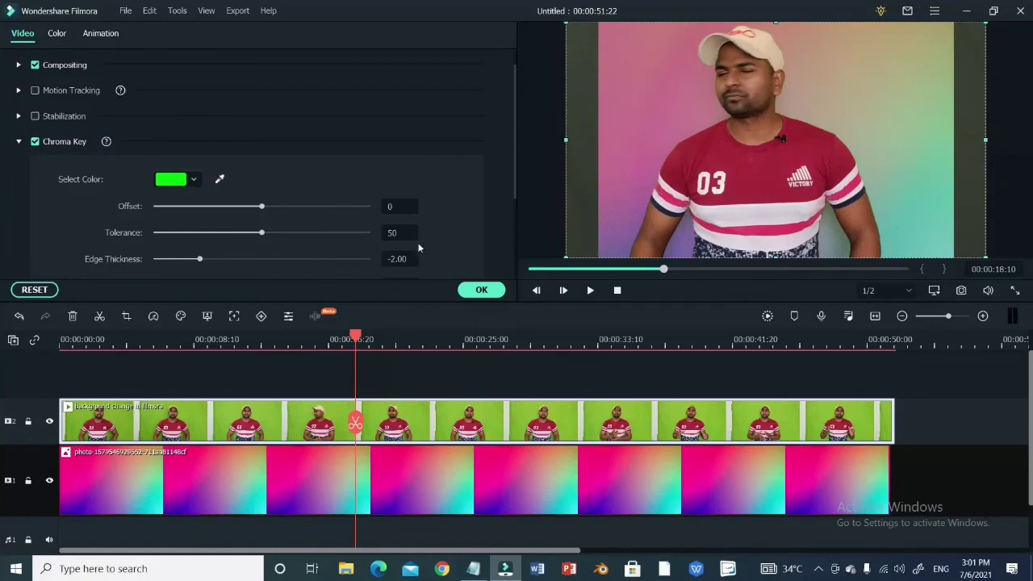
drag(263, 205, 294, 205)
click(498, 292)
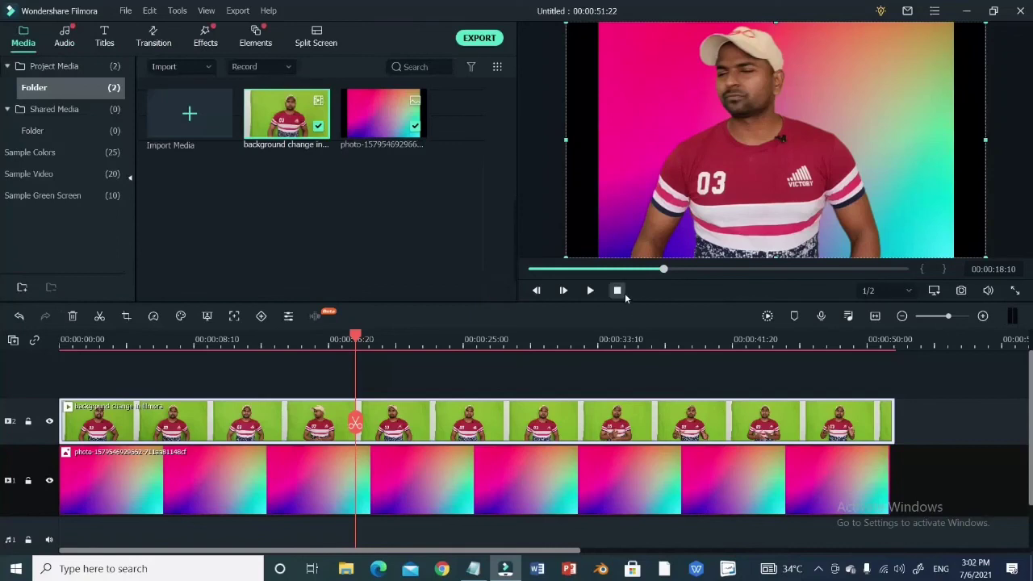
Step: Check the keyed result in the preview at about 00:00:25:13, 00:00:33:20 and 00:00:40:12, and return to about 00:00:02:10
click(711, 275)
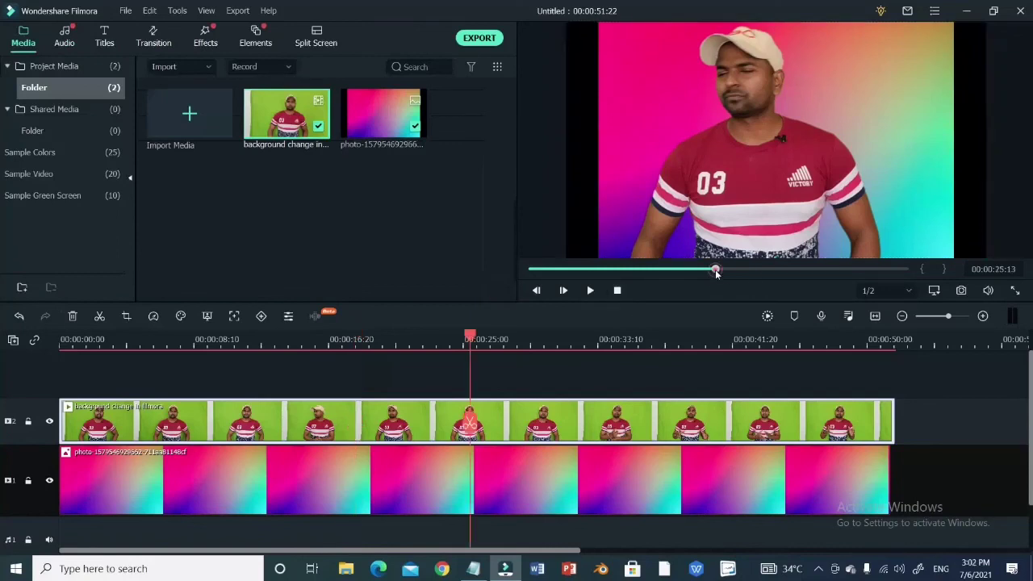
click(773, 275)
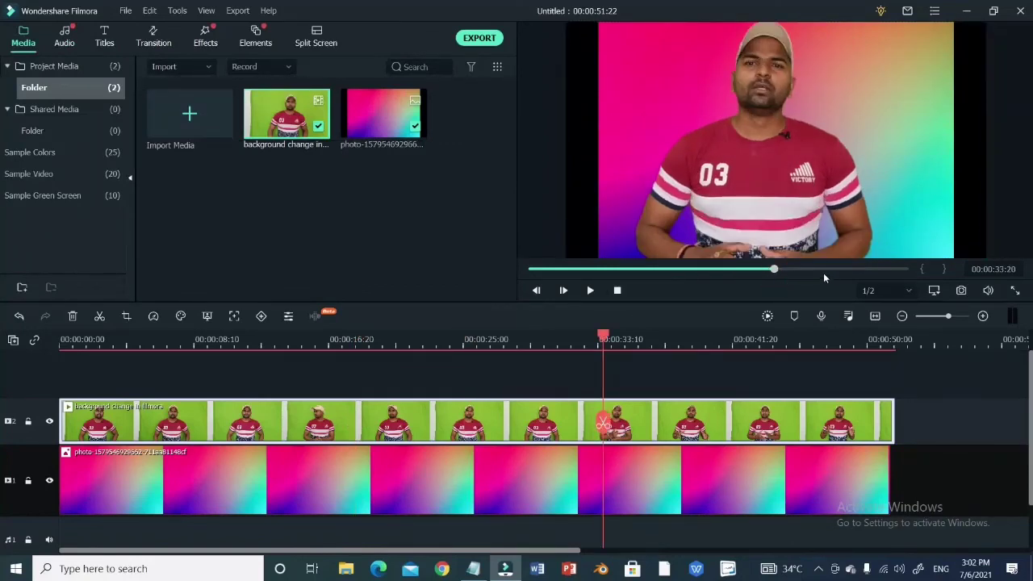
click(822, 270)
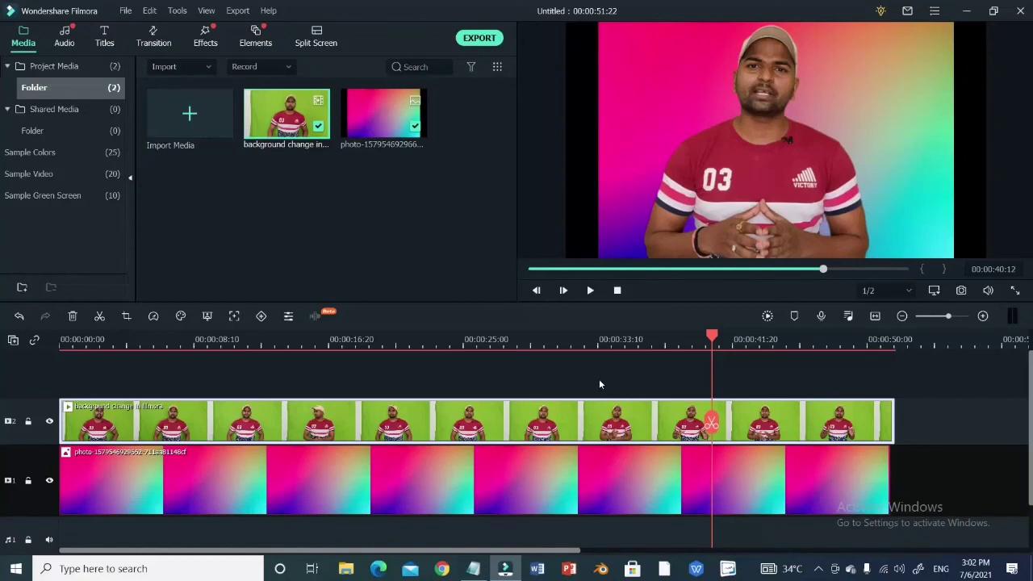
click(549, 270)
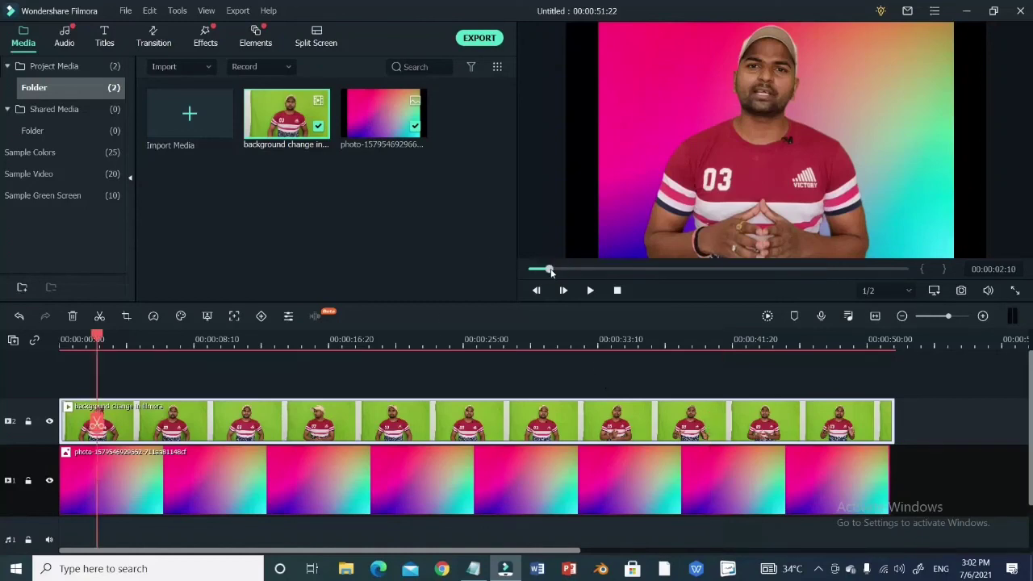